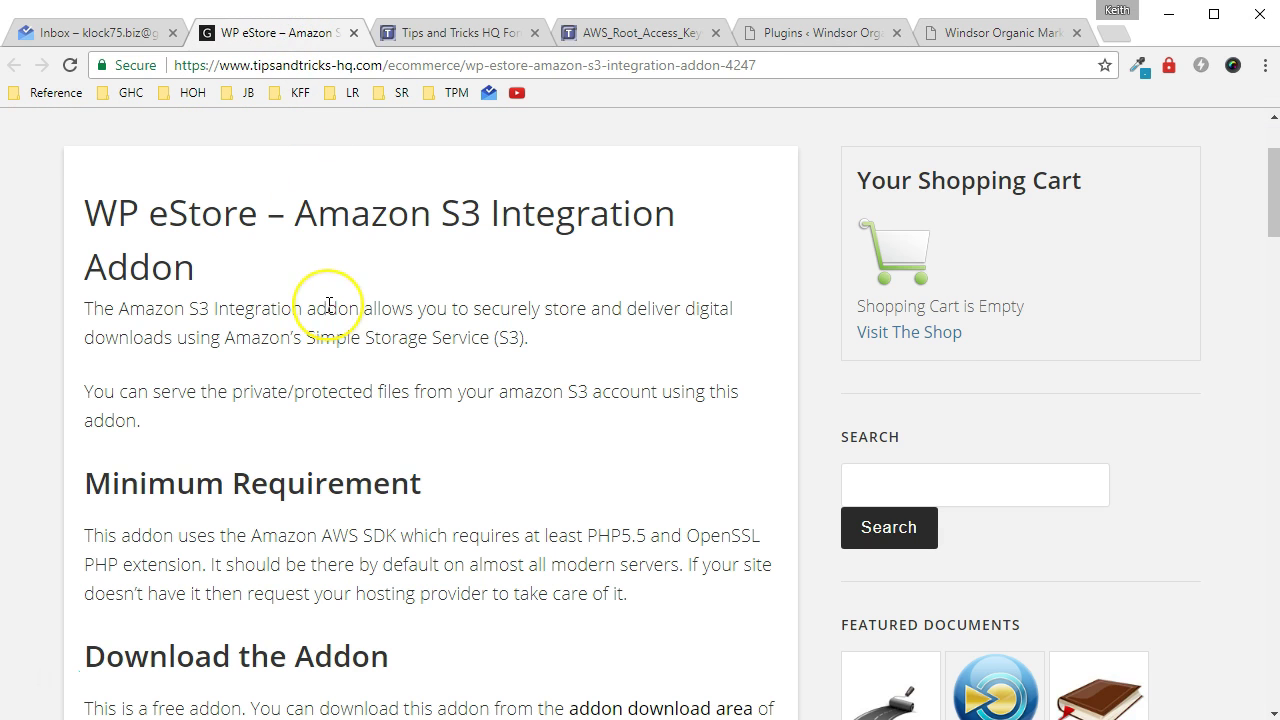
Step: Review the plugin requirements, noting the OpenSSL PHP extension and the installed WP eStore plugin
scroll(328, 305, "down", 1)
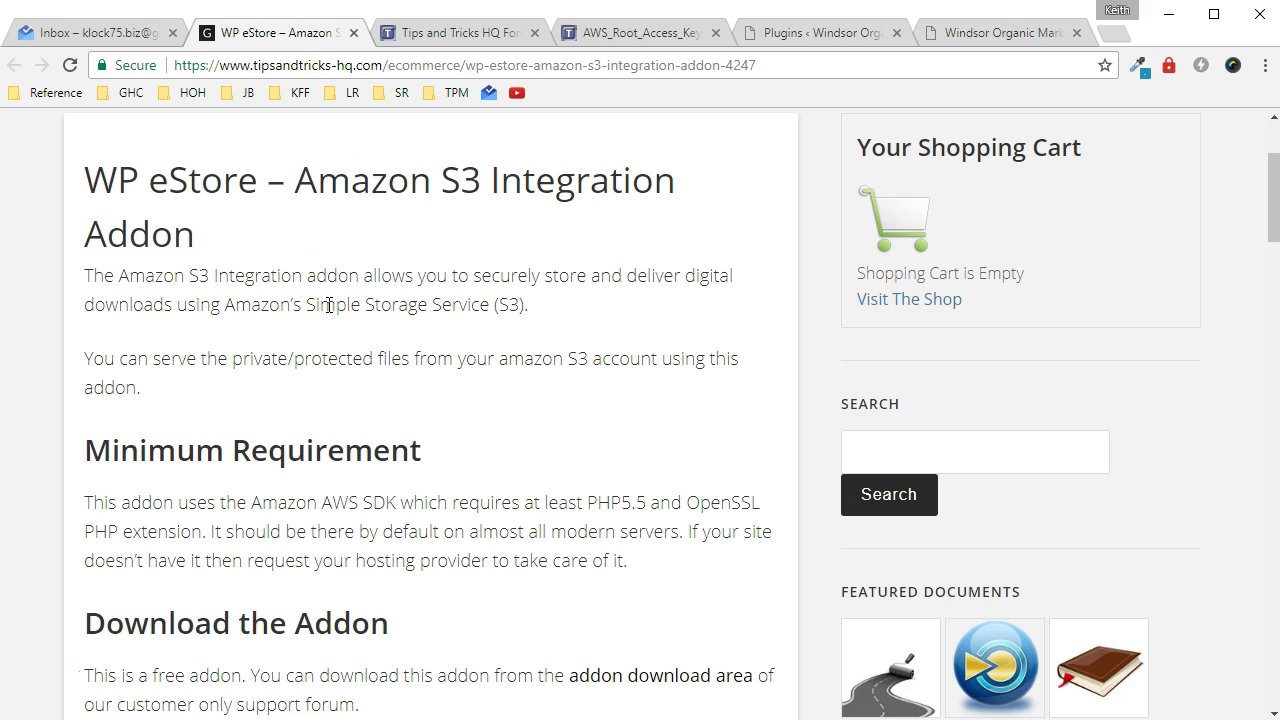
scroll(328, 305, "down", 3)
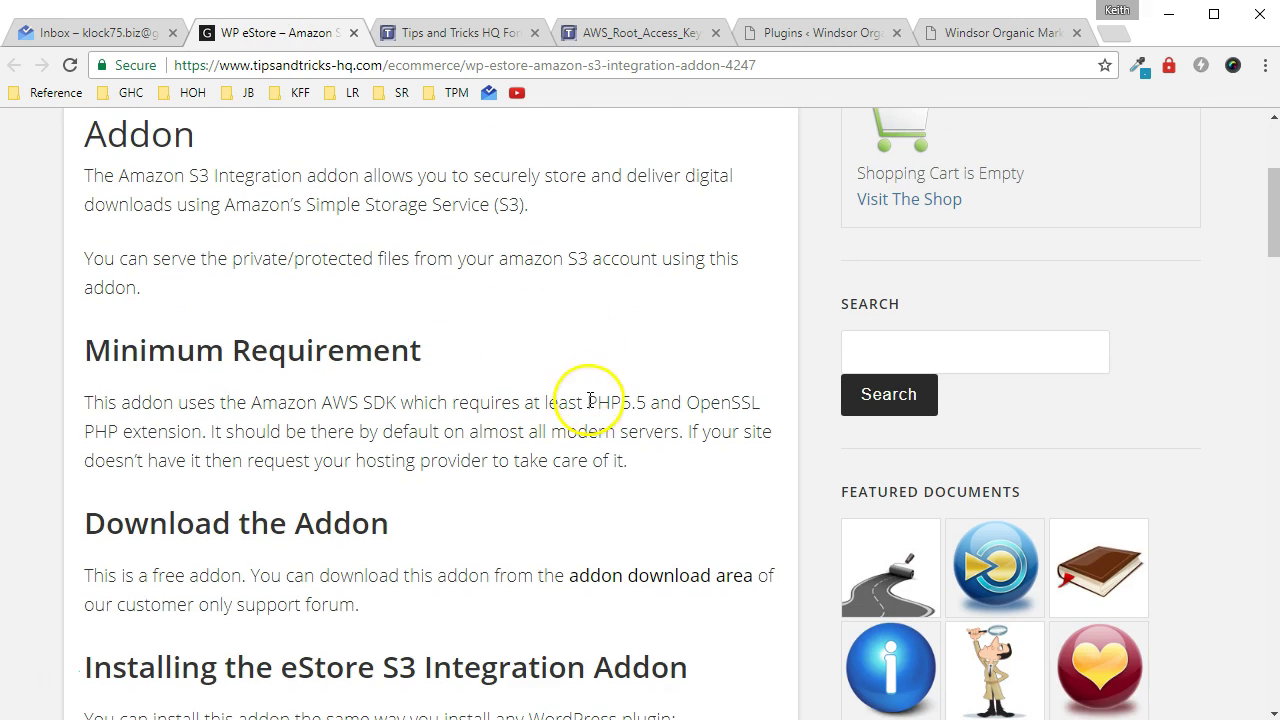
left_click_drag(586, 396, 648, 392)
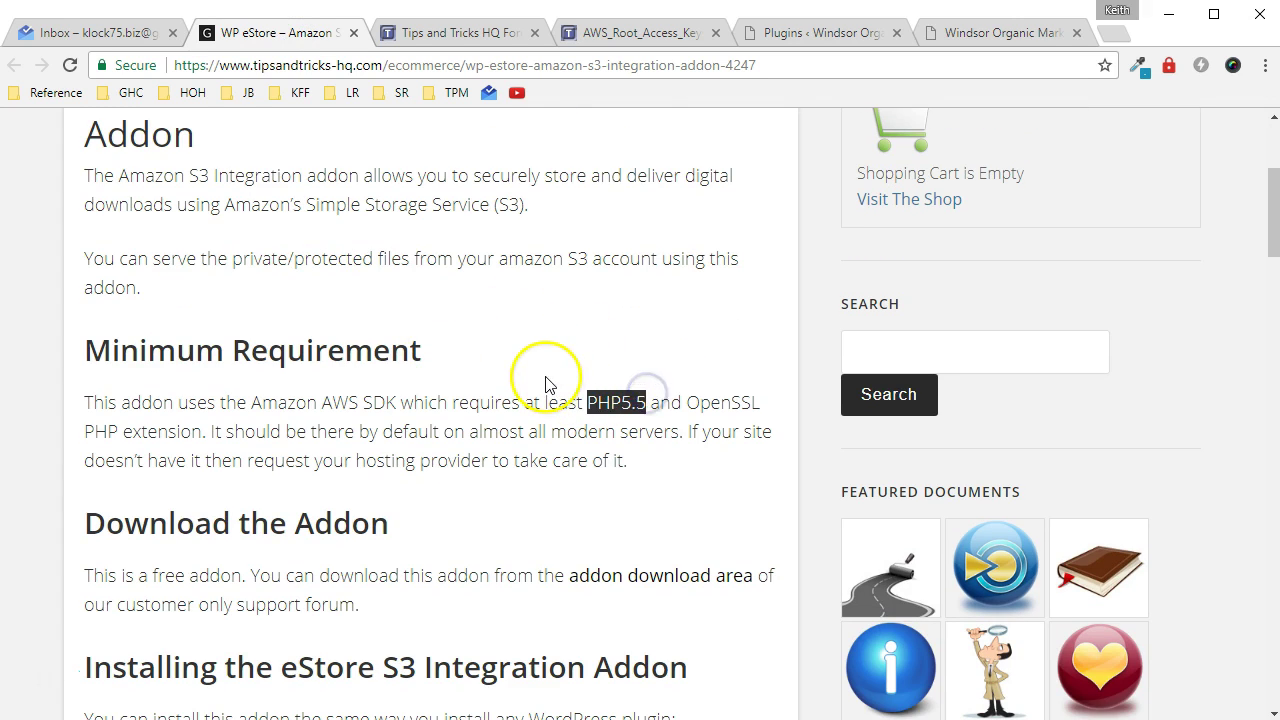
scroll(540, 360, "down", 1)
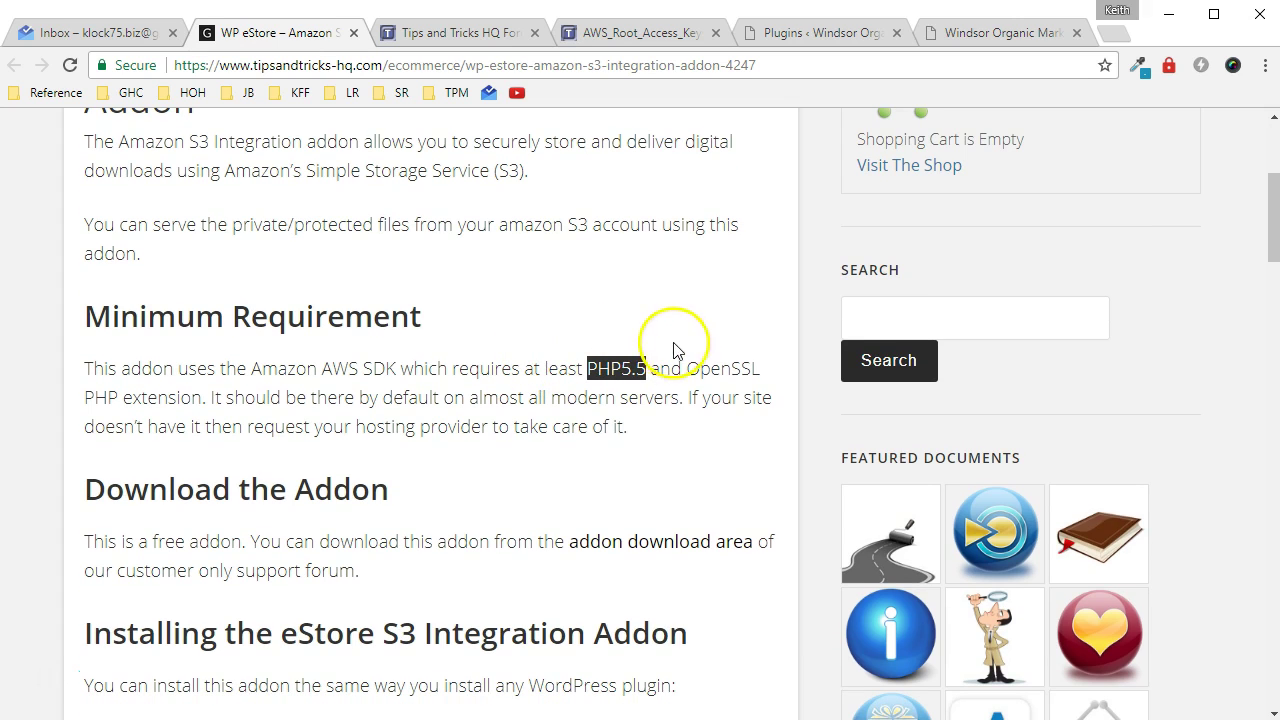
left_click_drag(688, 368, 204, 403)
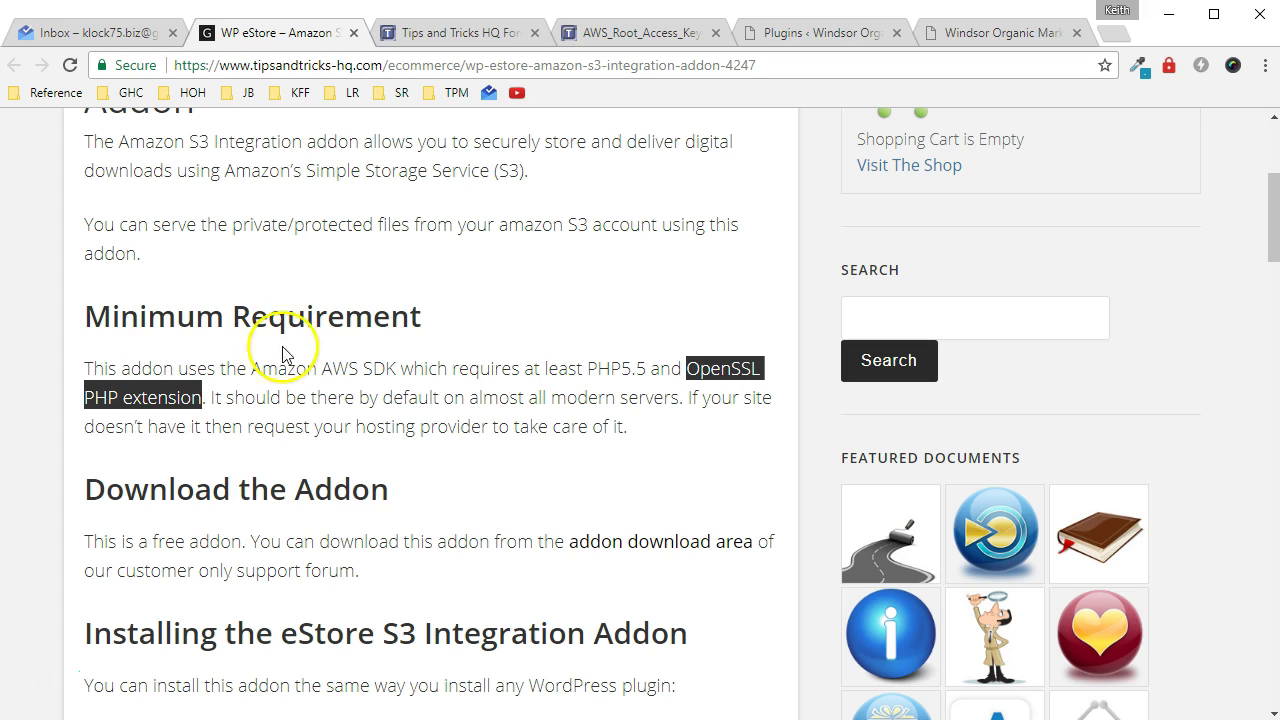
left_click(670, 369)
left_click_drag(693, 369, 200, 400)
scroll(297, 374, "up", 1)
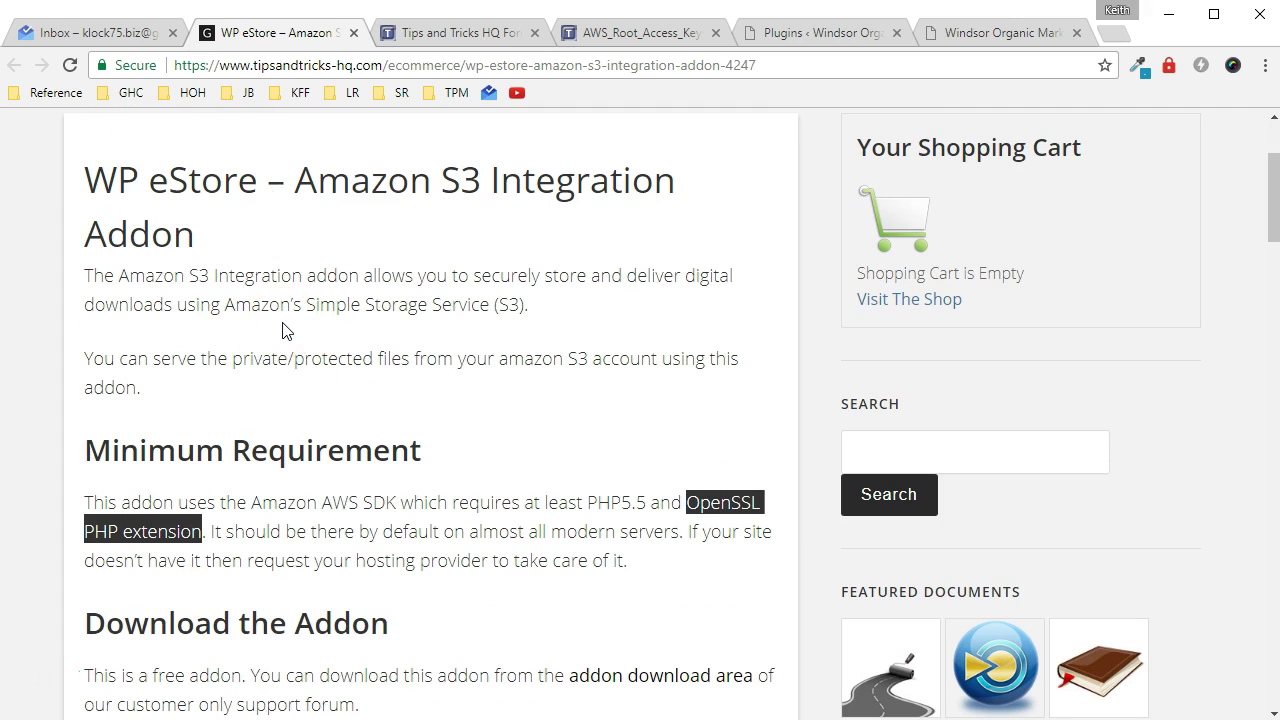
scroll(283, 330, "down", 2)
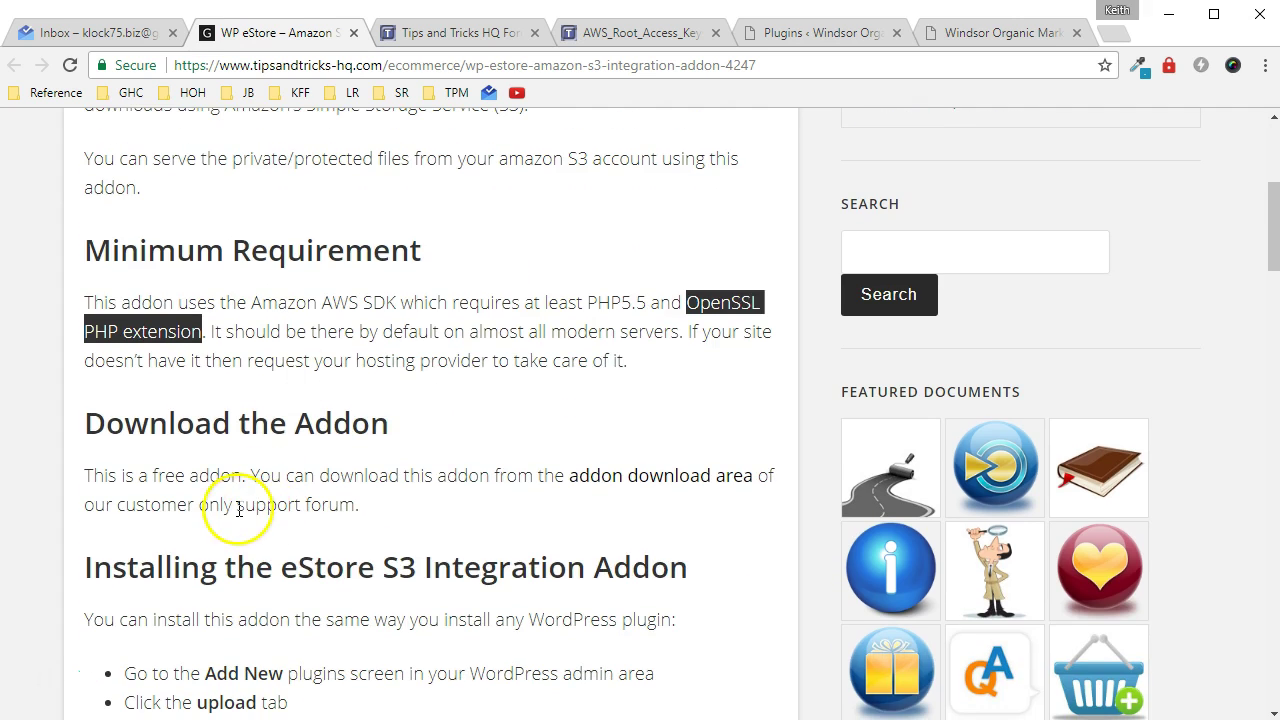
scroll(343, 400, "up", 1)
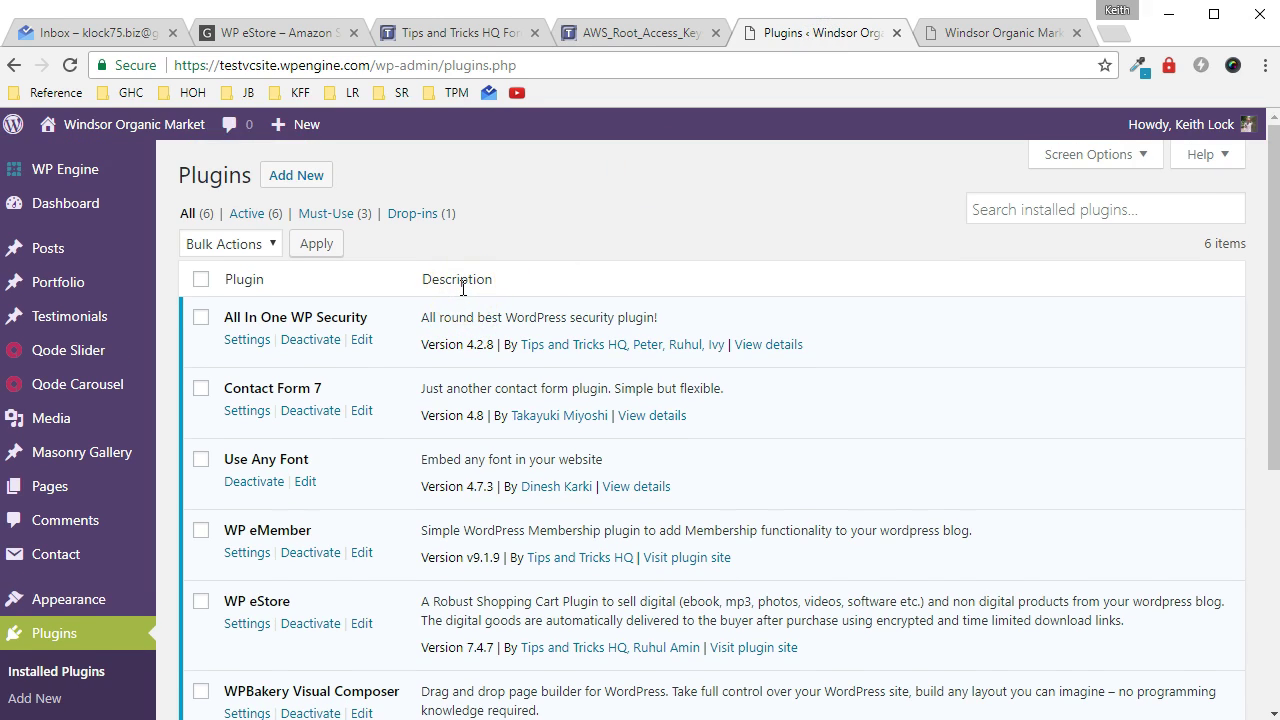
left_click_drag(210, 601, 289, 603)
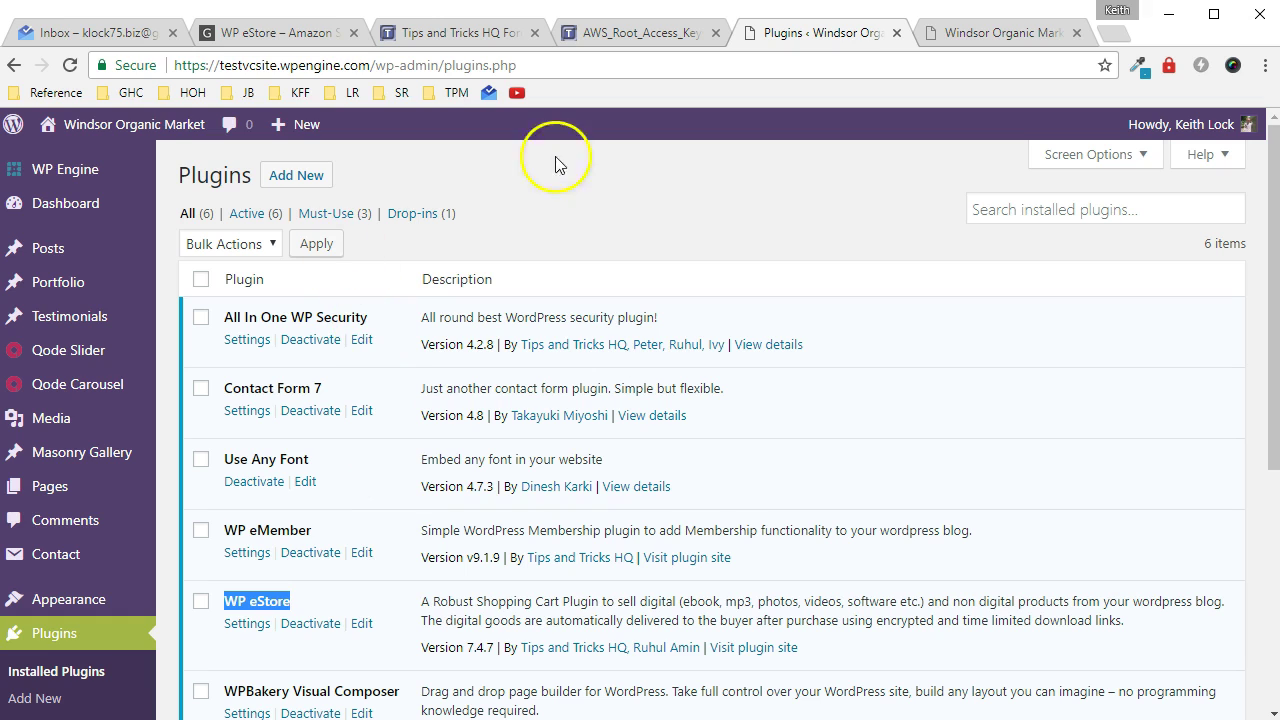
Step: Upload estore-amazon-s3-integration.zip as a new plugin, install it and activate it
left_click(312, 189)
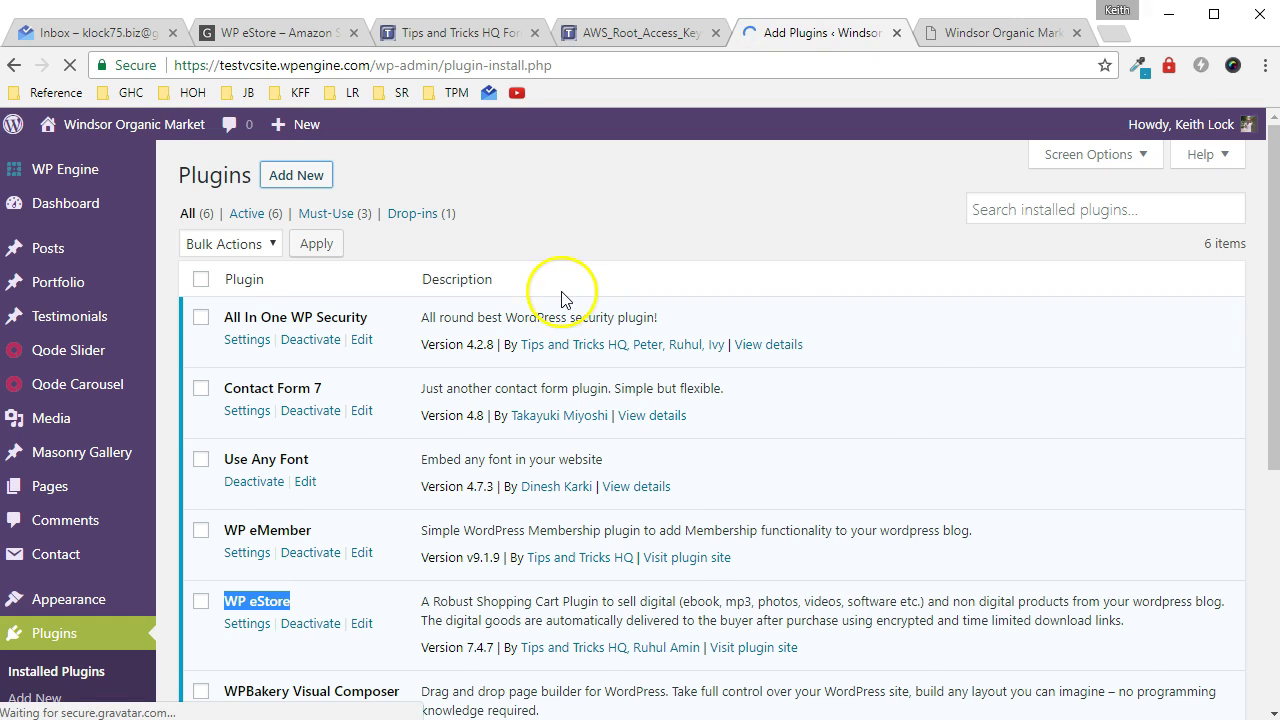
left_click(358, 175)
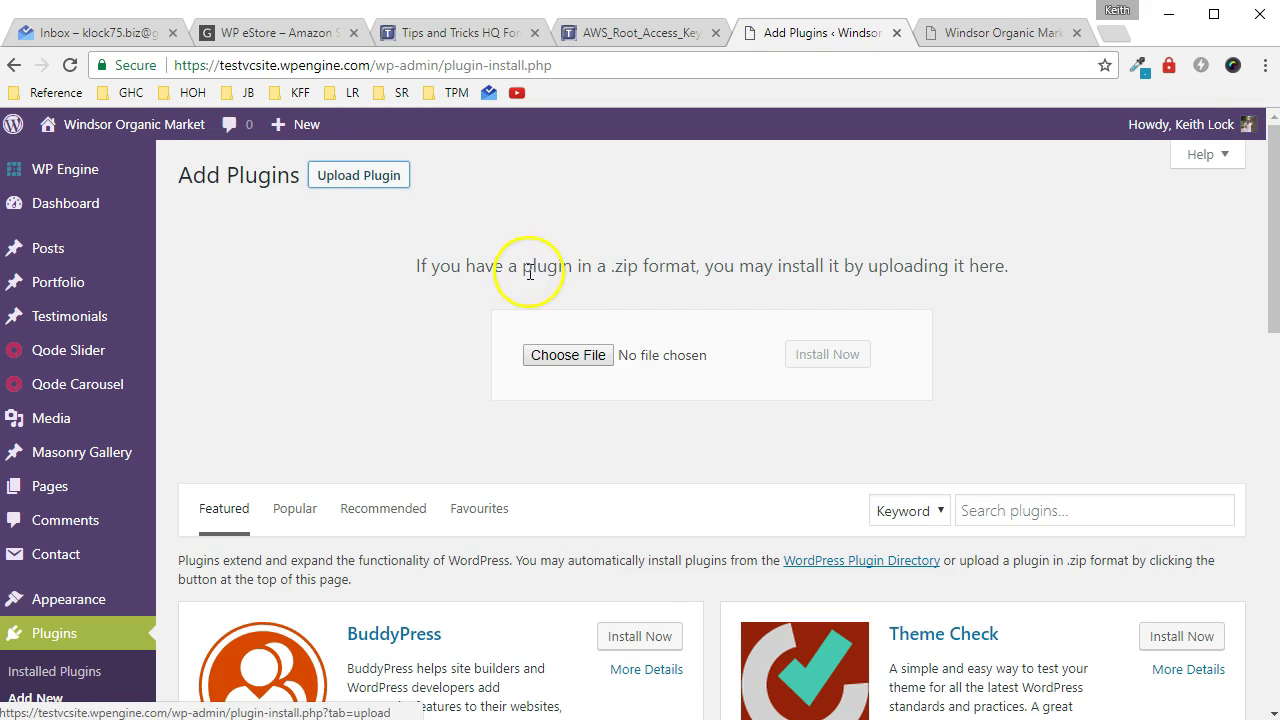
left_click(598, 358)
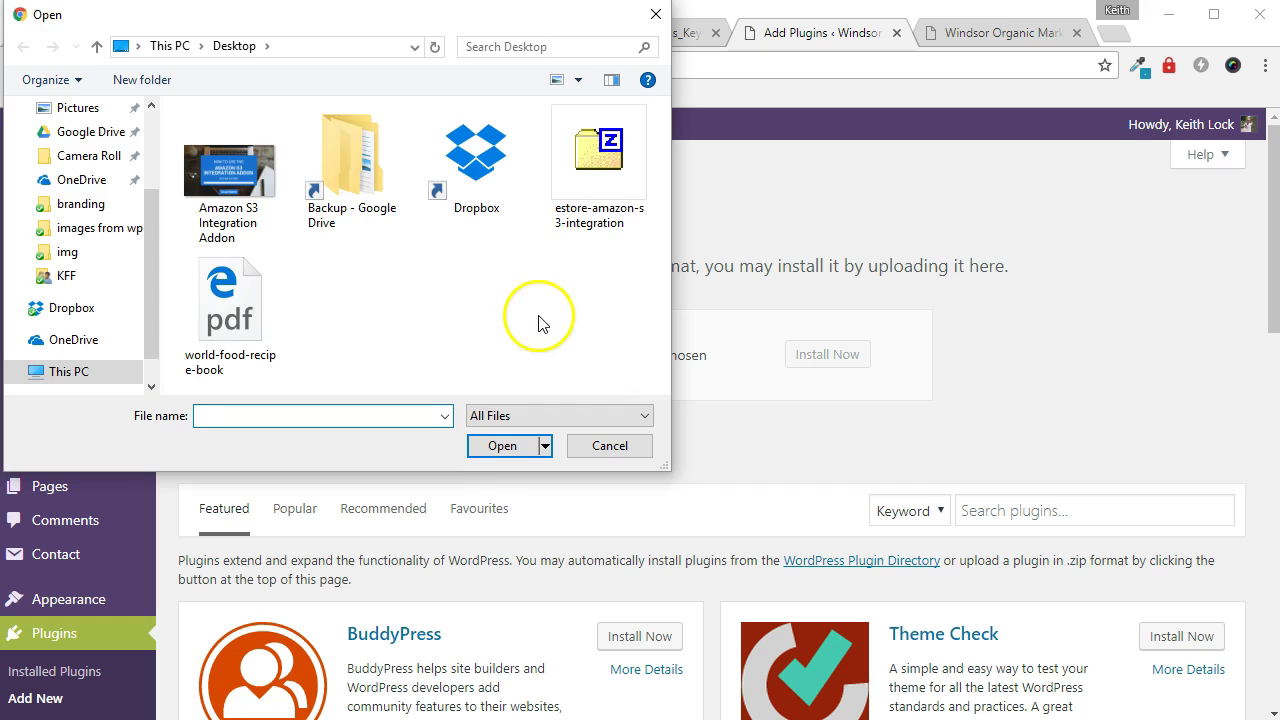
double_click(598, 190)
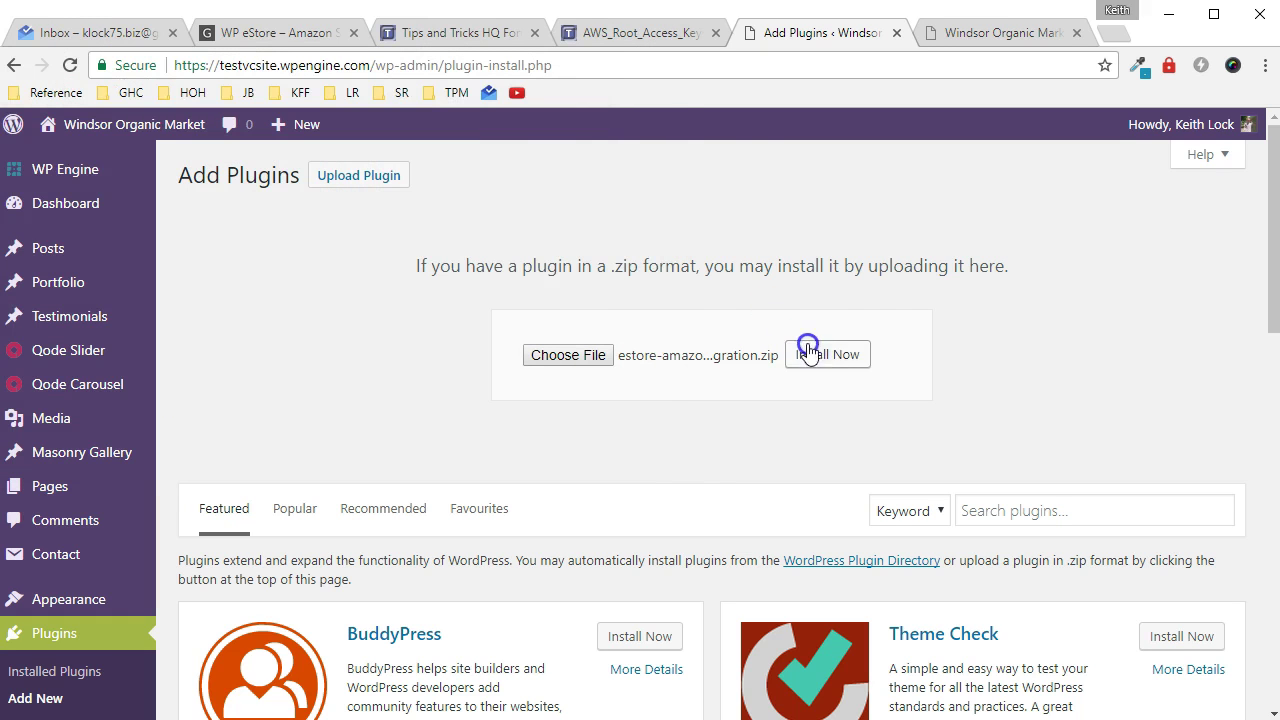
left_click(810, 355)
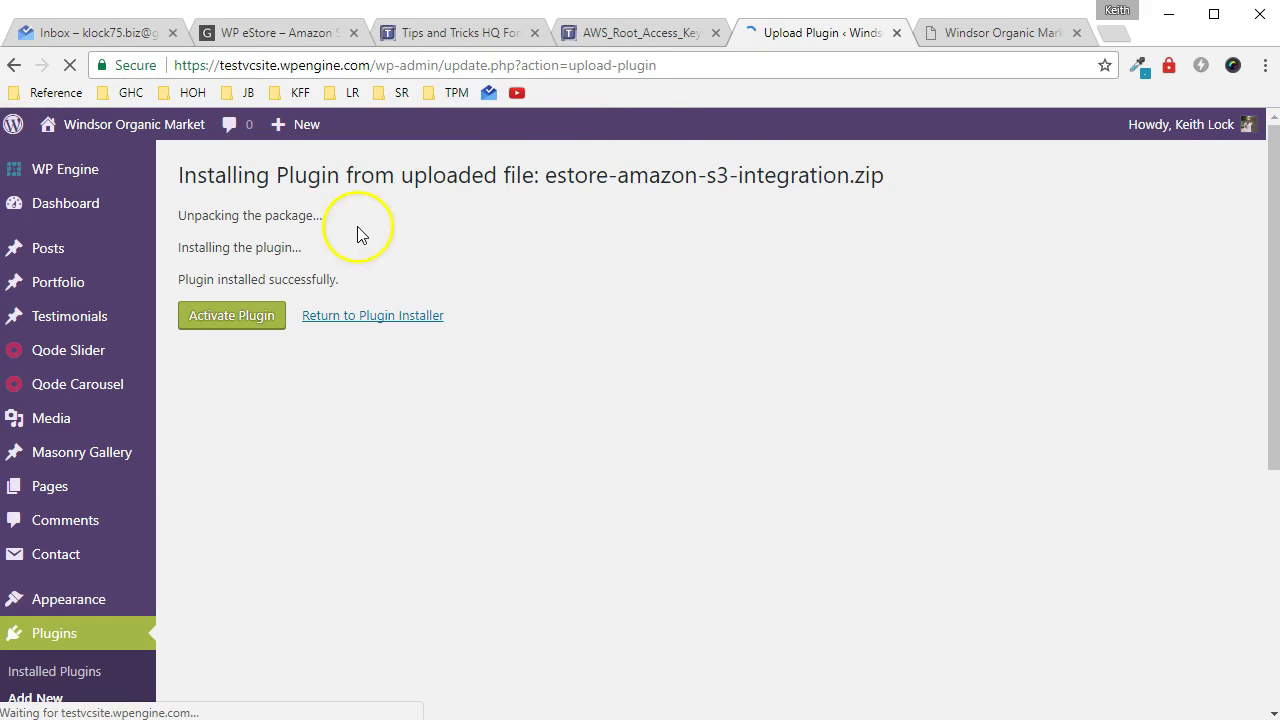
left_click(236, 315)
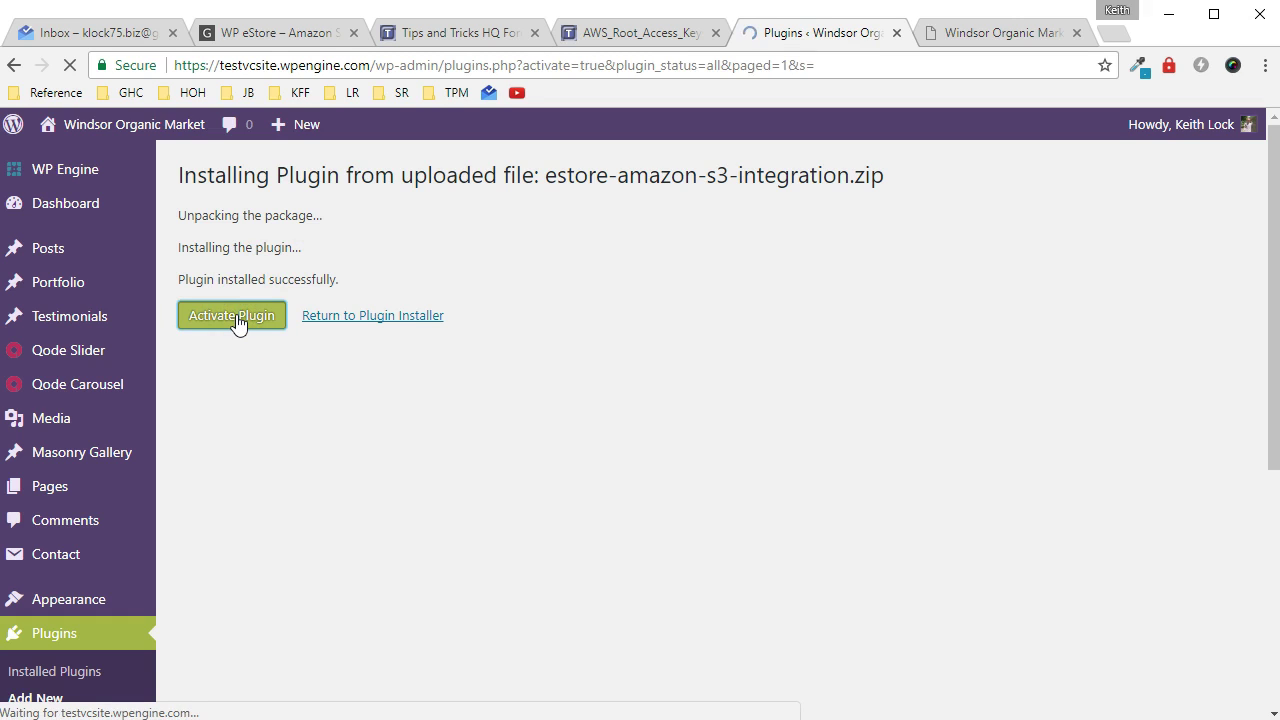
Step: Go to WP eStore Settings, switch to Addon Settings and scroll to the Amazon S3 Integration fields
left_click(232, 334)
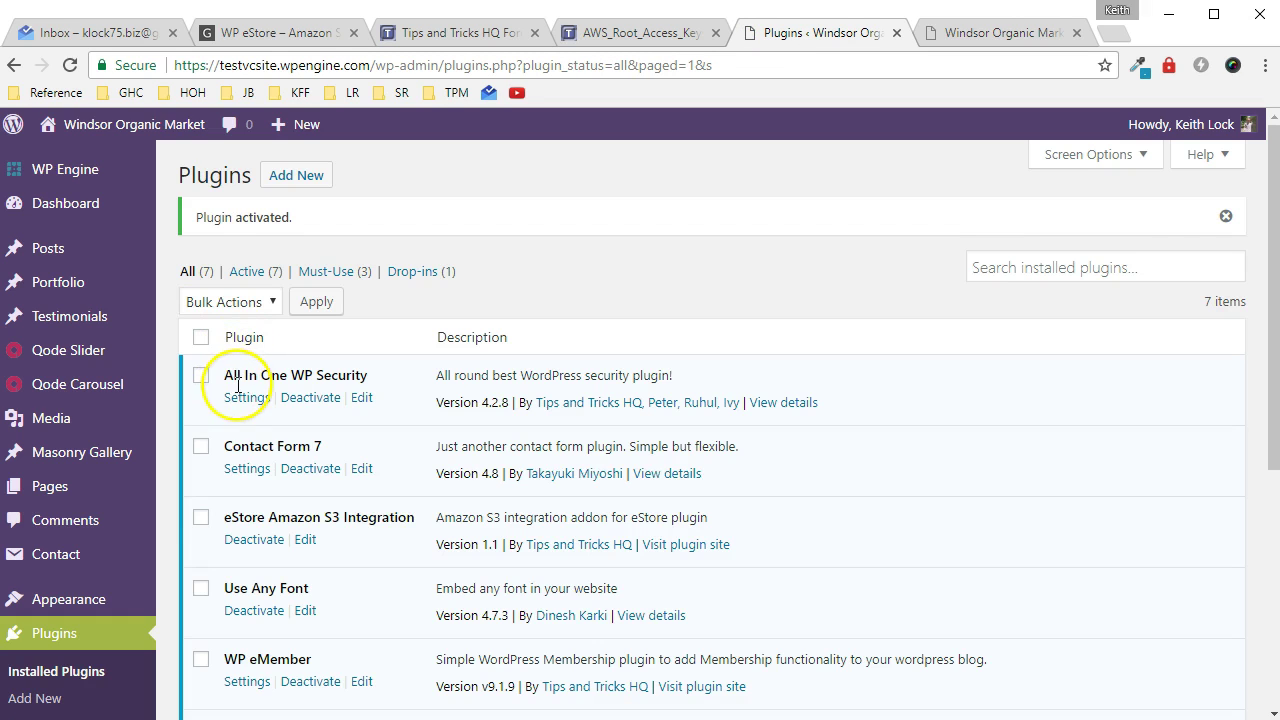
scroll(229, 370, "down", 1)
left_click_drag(227, 421, 417, 414)
scroll(235, 445, "down", 1)
scroll(100, 520, "down", 3)
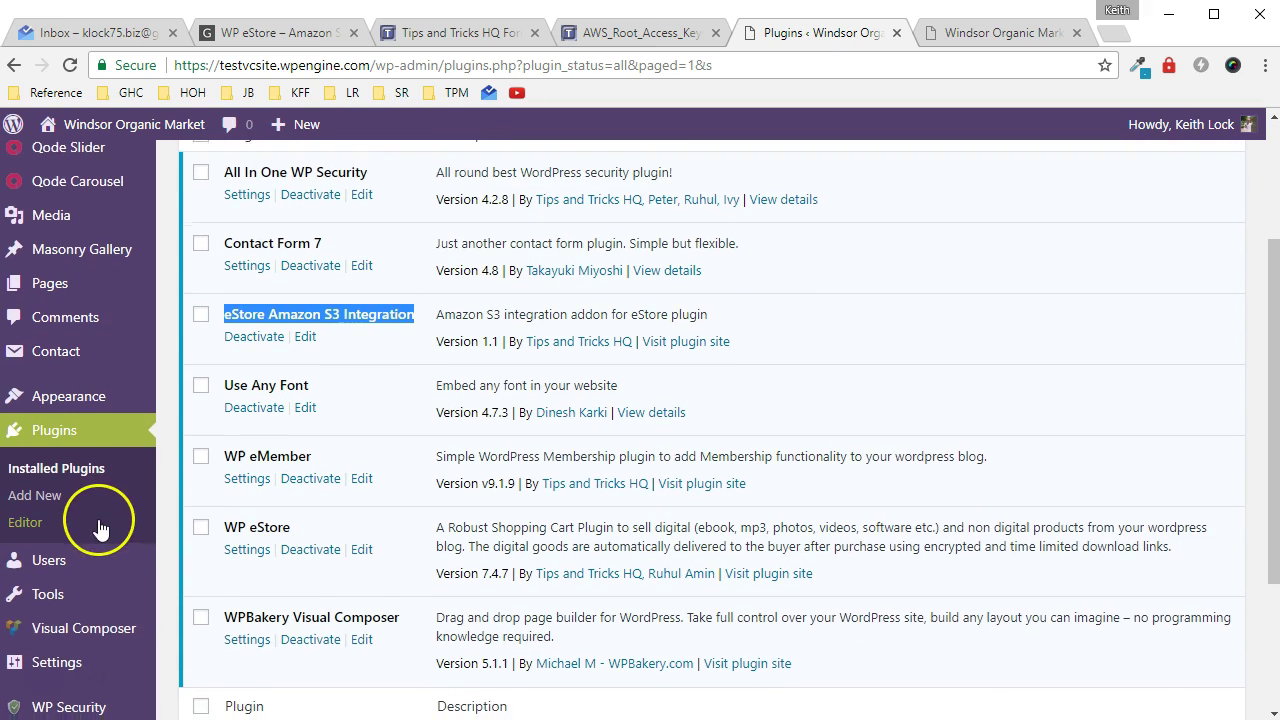
mouse_move(103, 522)
scroll(103, 522, "down", 1)
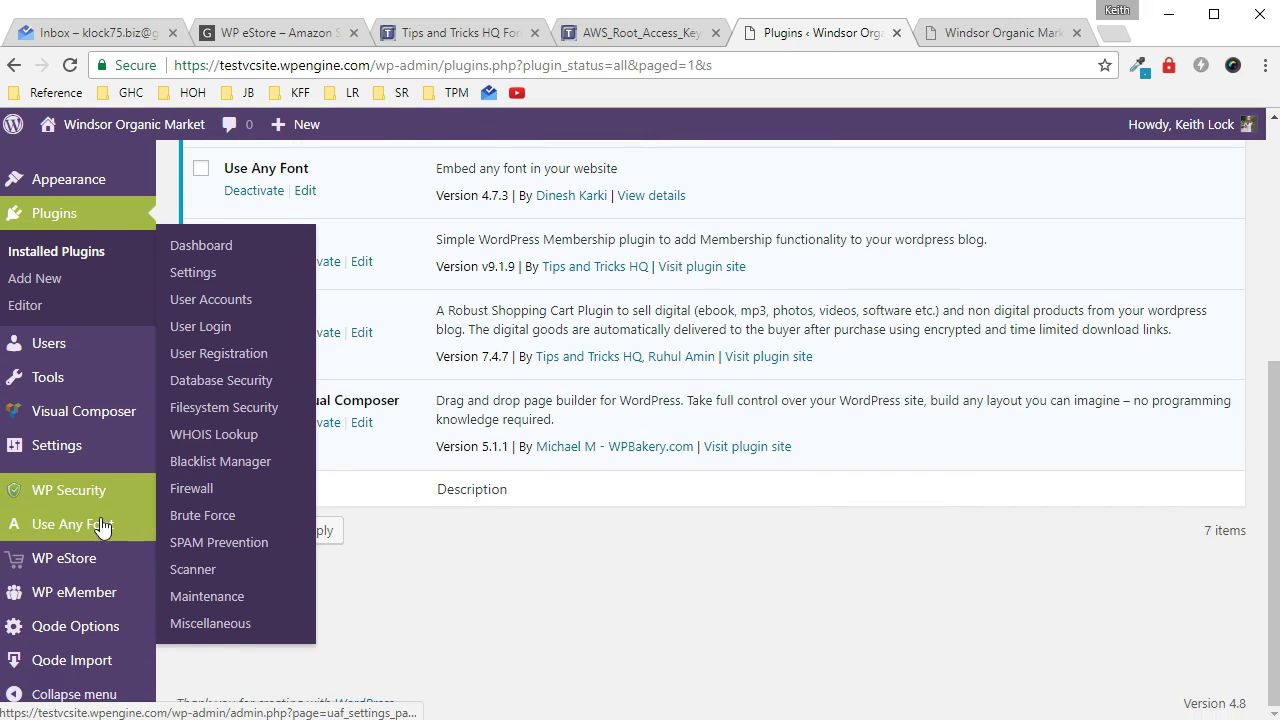
mouse_move(94, 563)
left_click(212, 517)
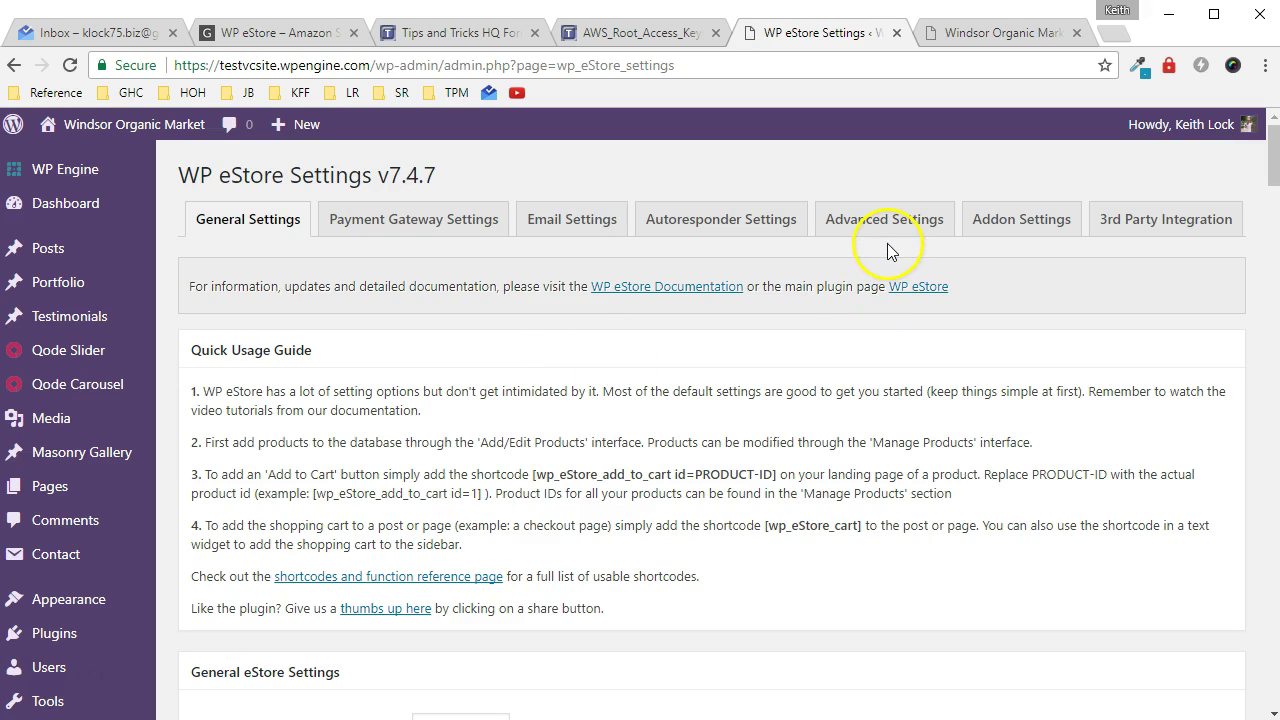
left_click(997, 236)
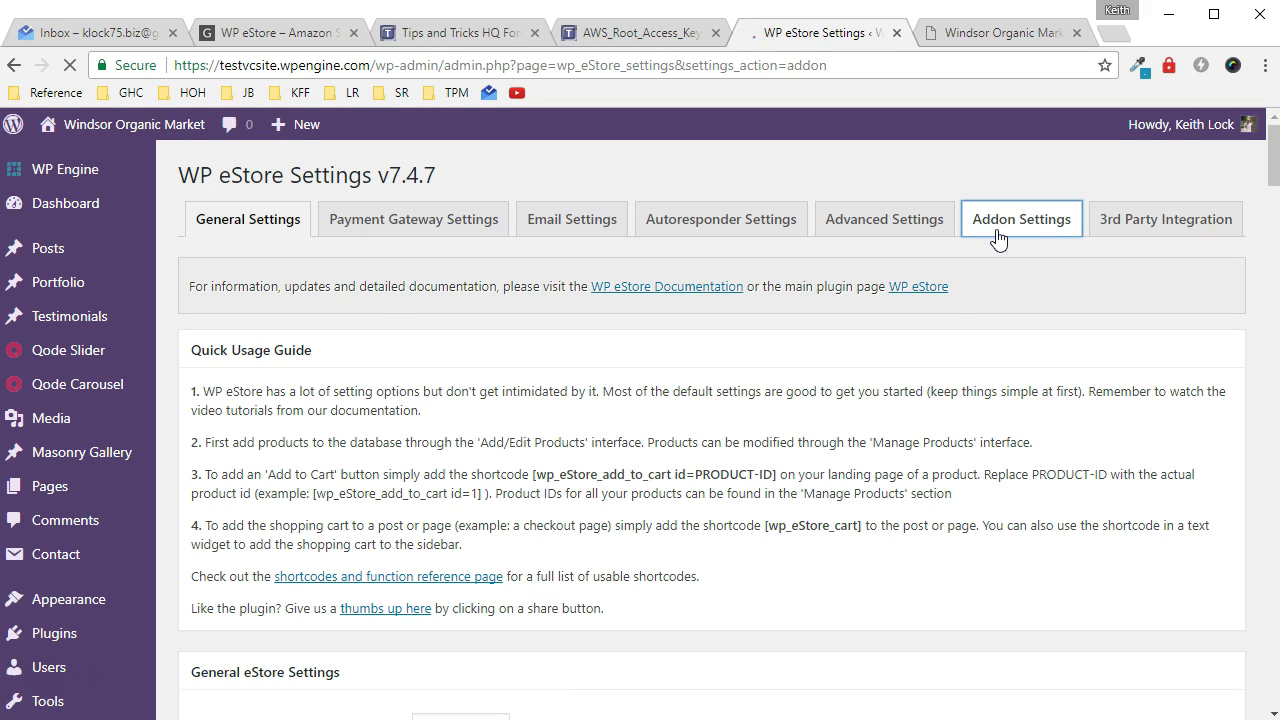
scroll(515, 422, "down", 5)
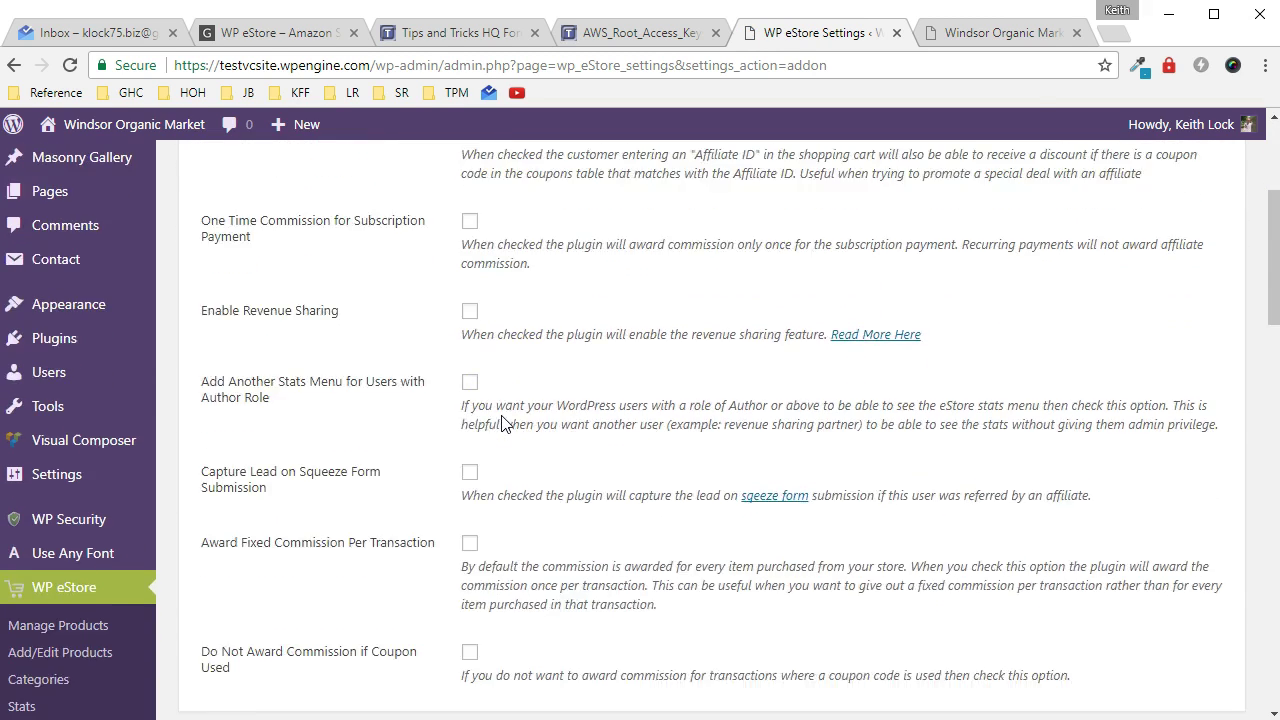
scroll(503, 424, "down", 6)
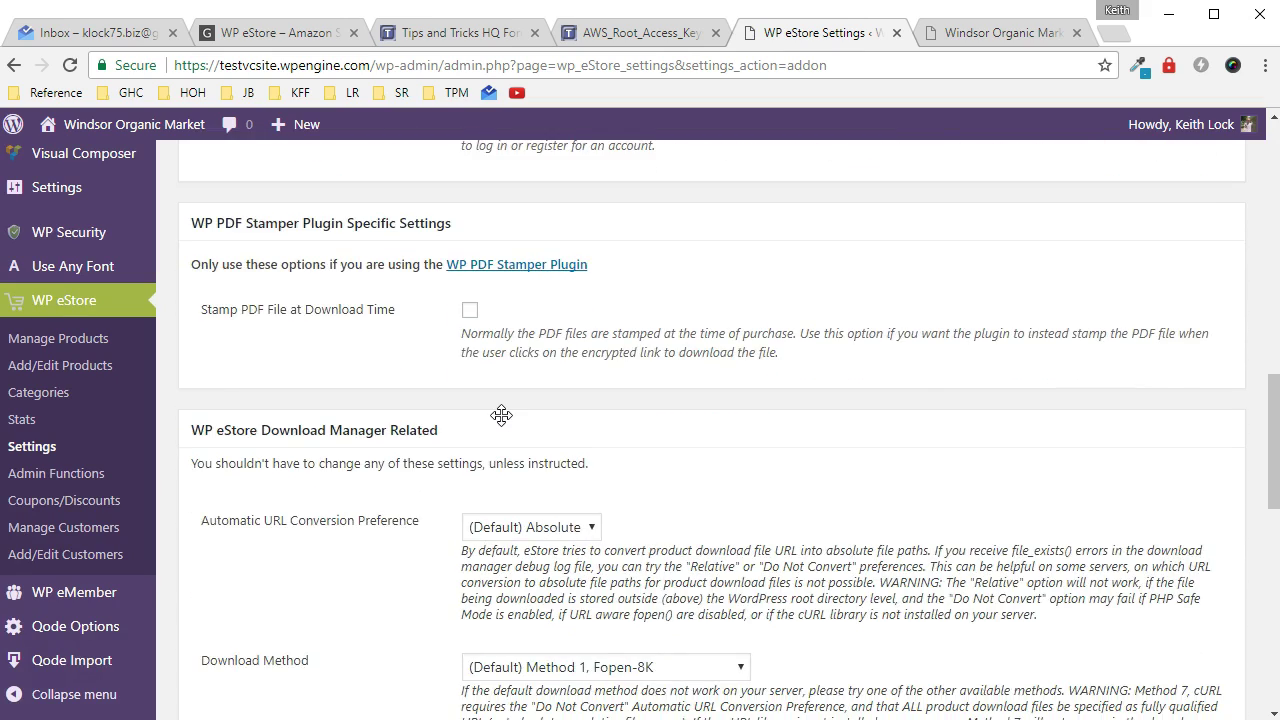
scroll(501, 415, "down", 5)
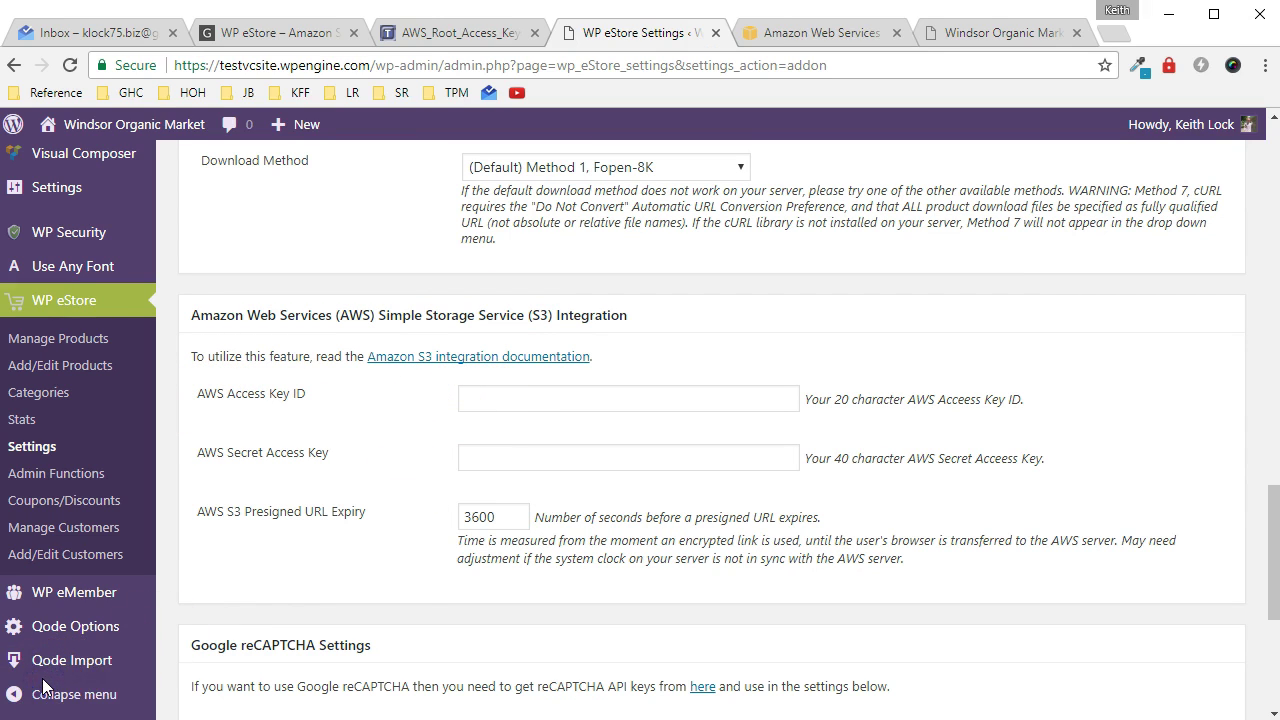
Step: In the AWS console, open My Security Credentials from the account menu and continue past the warning
left_click(792, 37)
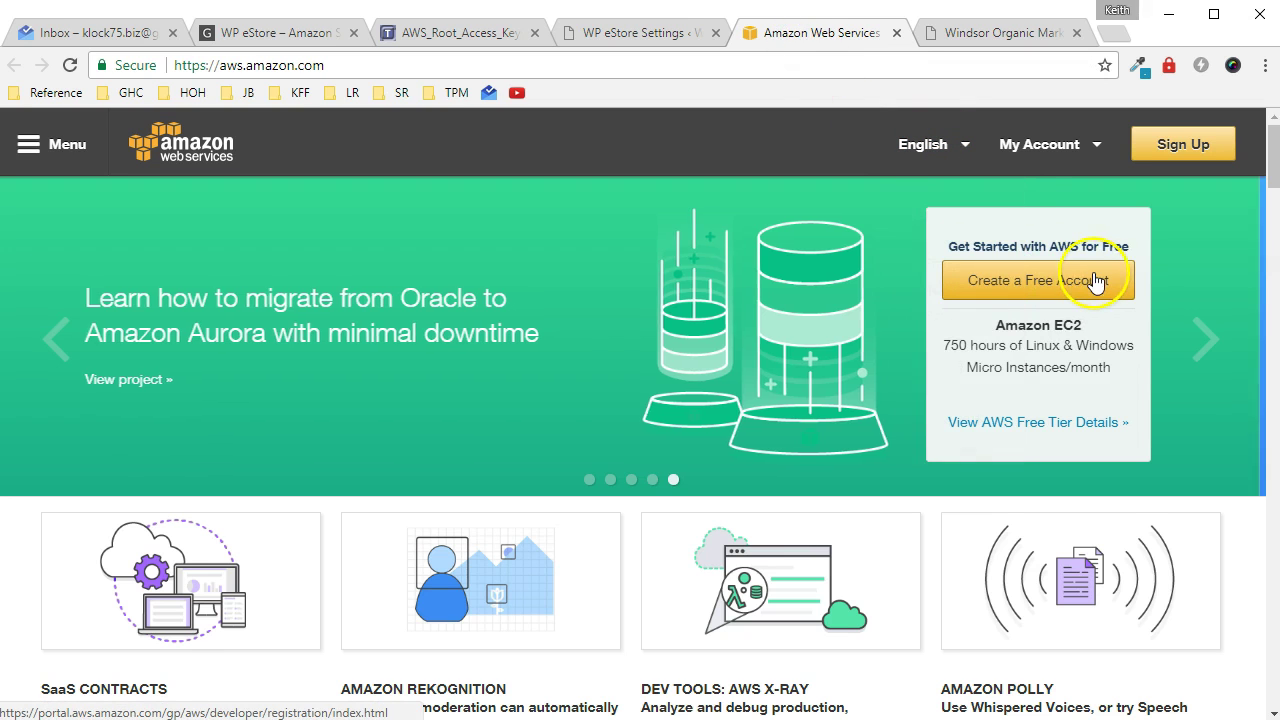
mouse_move(1043, 150)
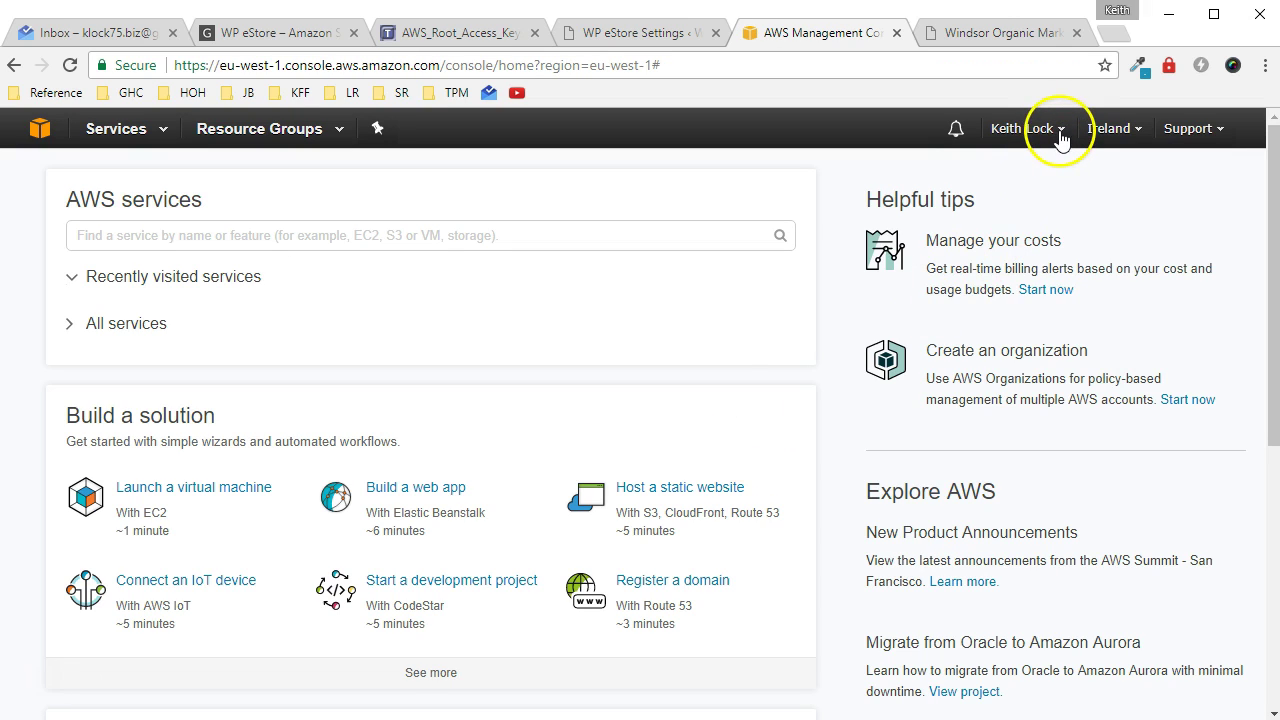
left_click(1062, 134)
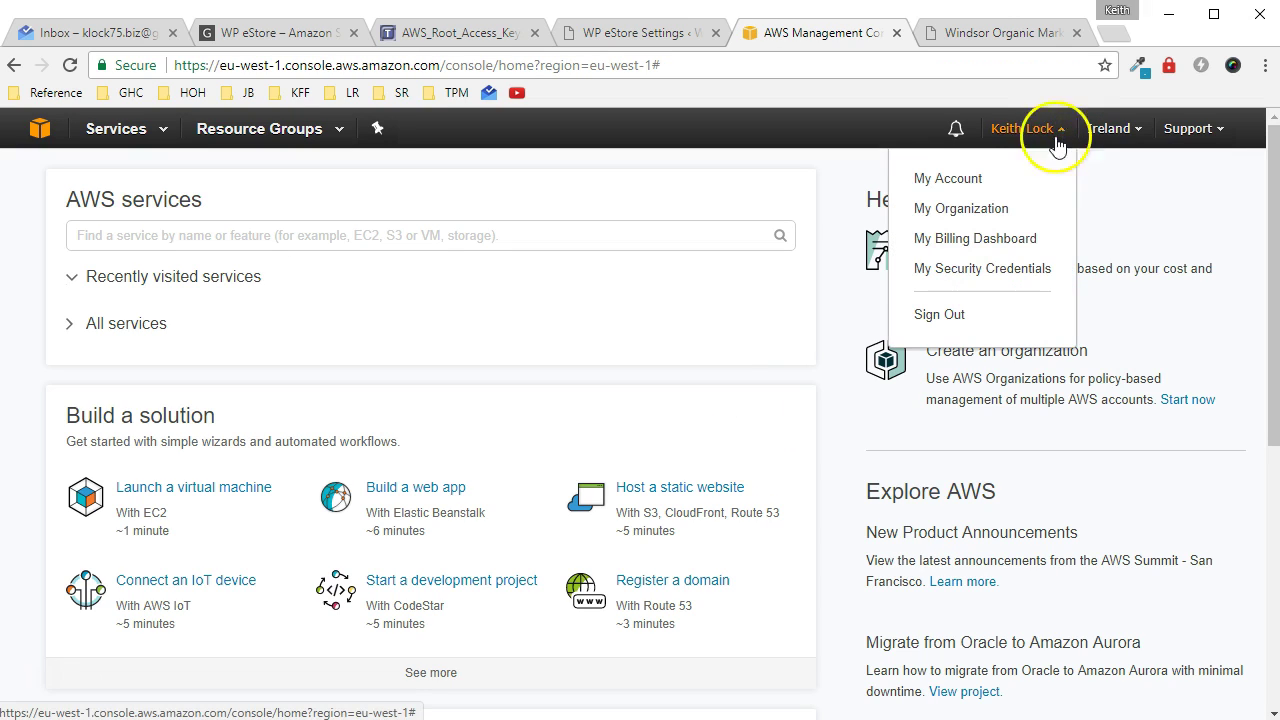
left_click(948, 272)
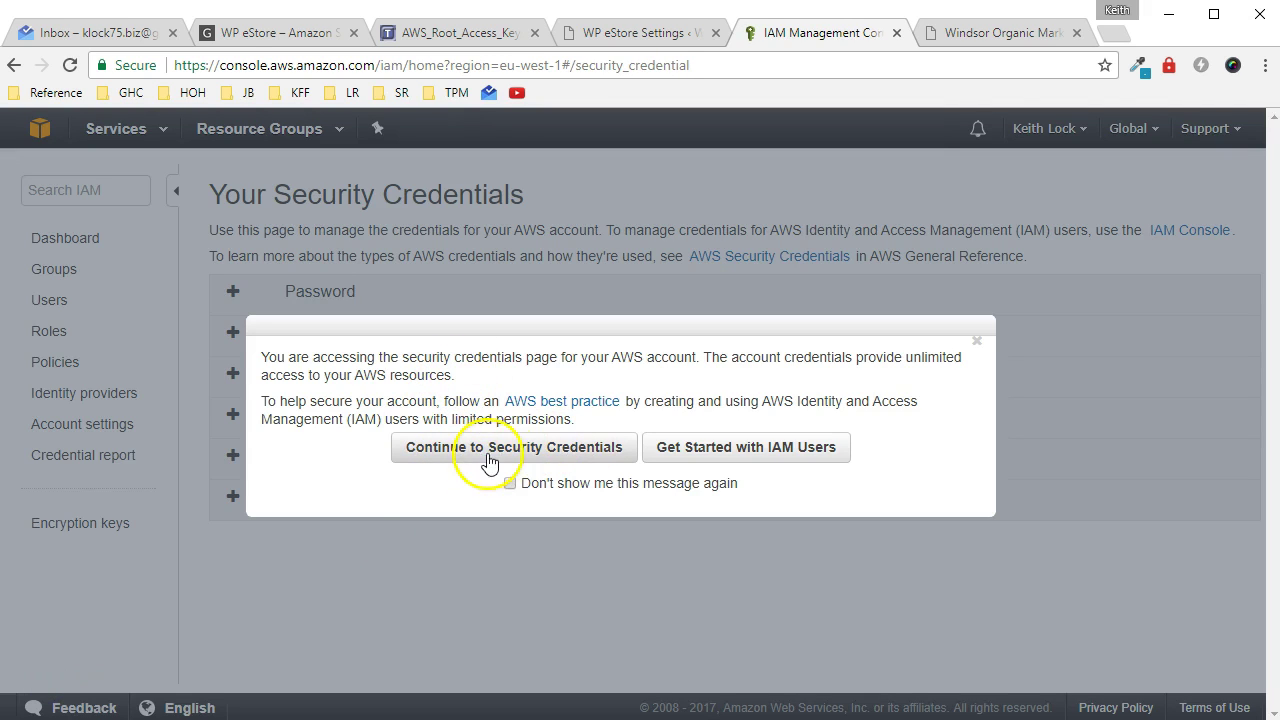
left_click(538, 452)
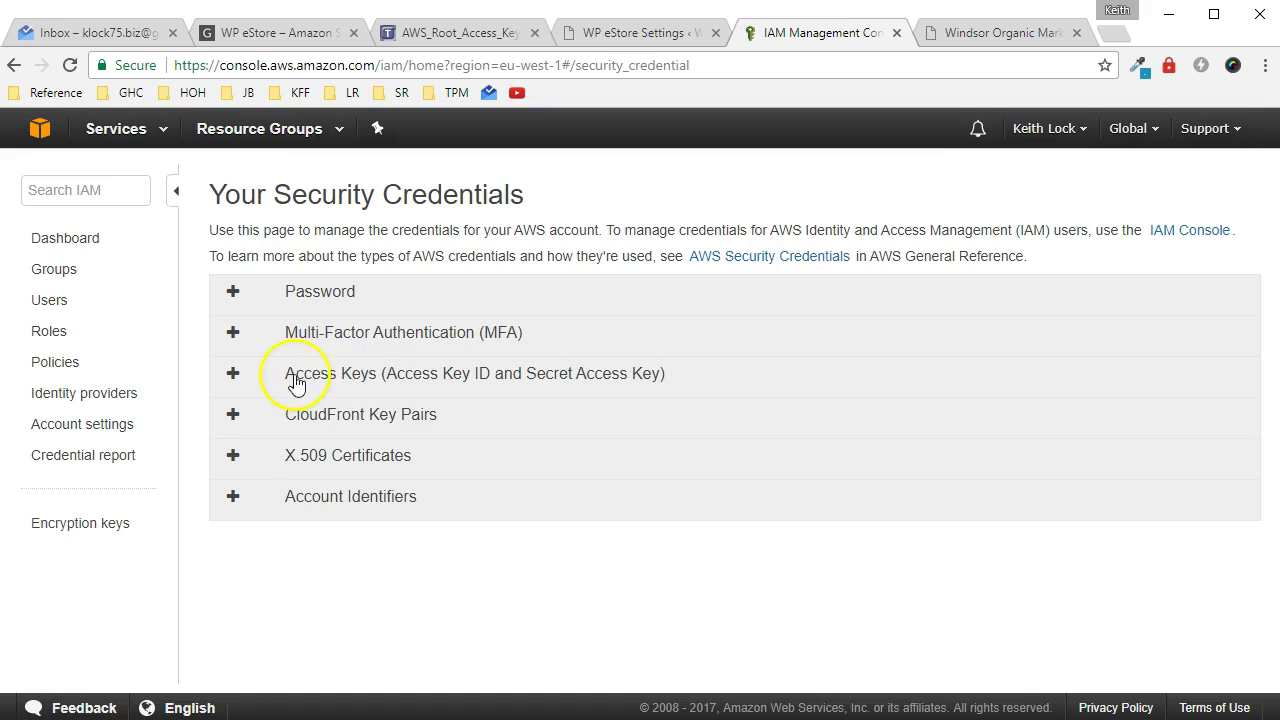
Step: Expand the Access Keys section and create a new access key
left_click(234, 380)
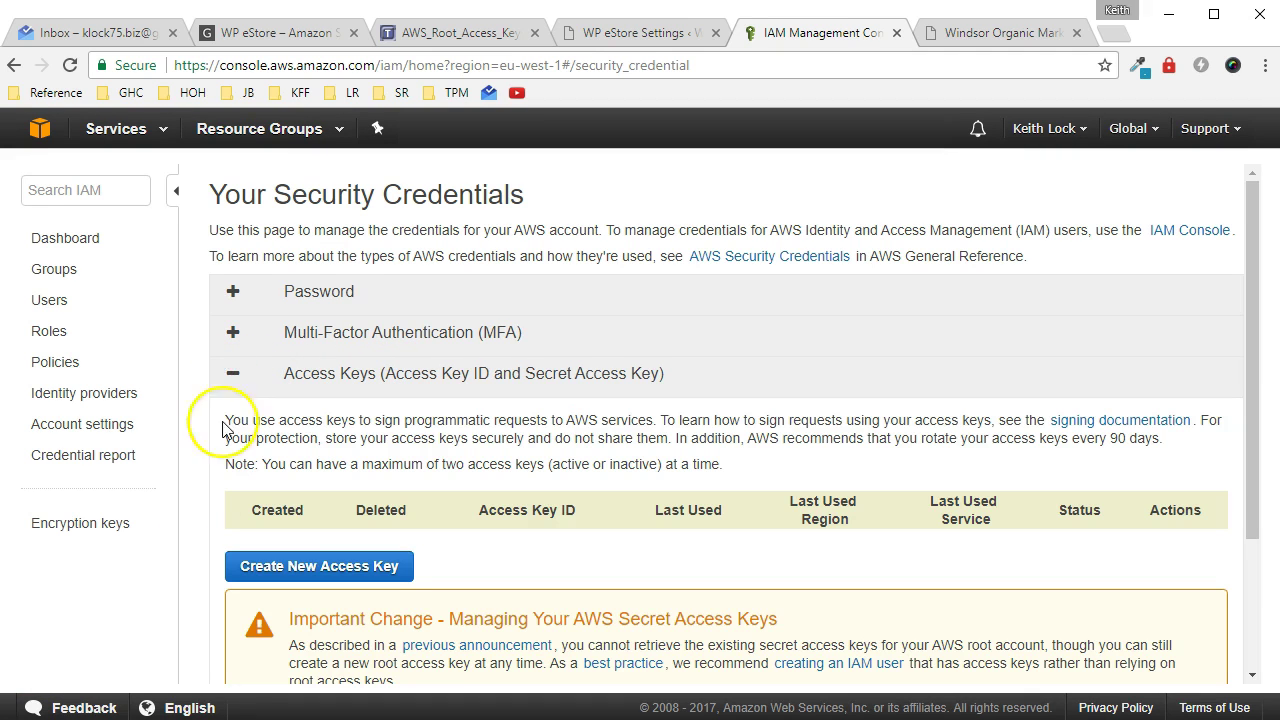
scroll(410, 388, "down", 2)
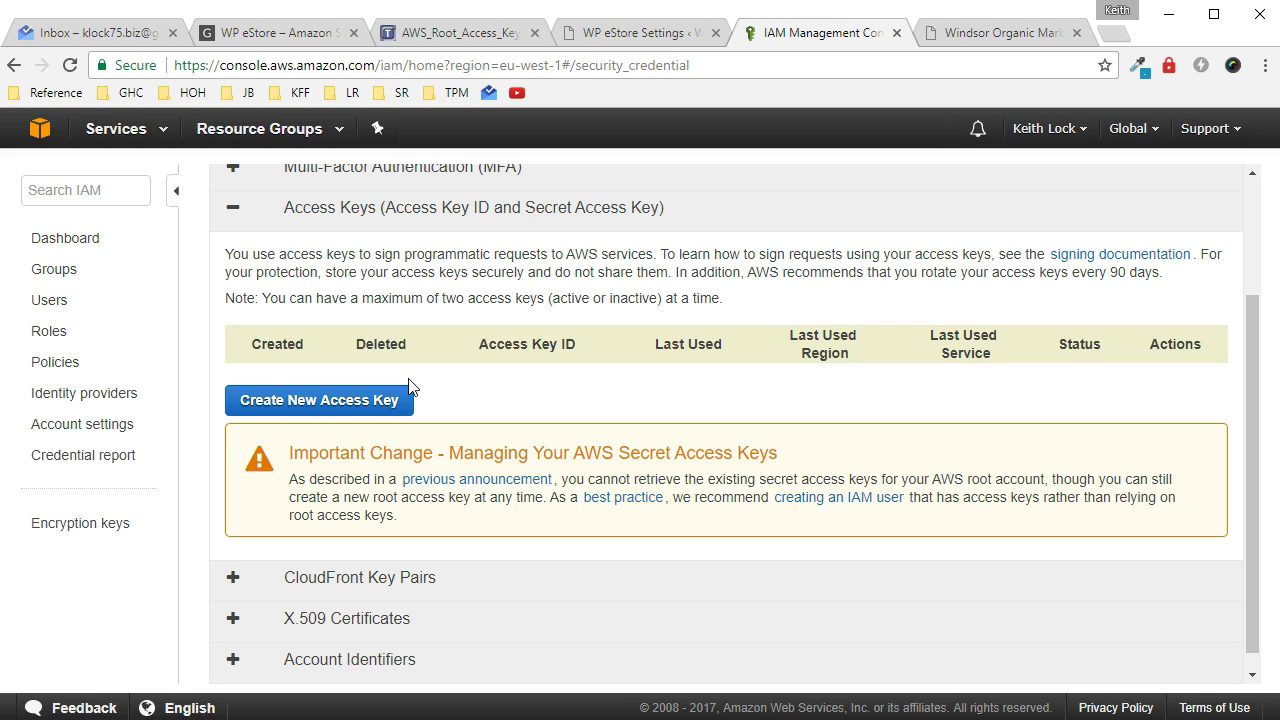
left_click(305, 408)
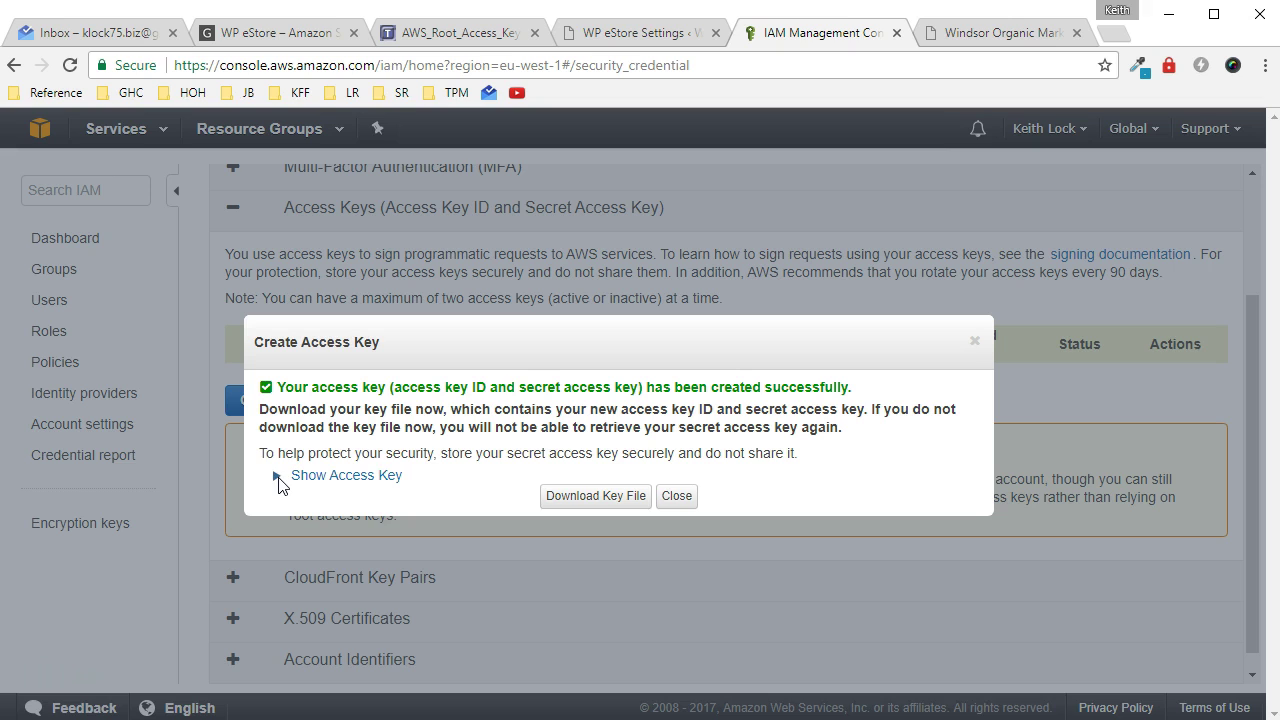
Step: Reveal the new key and paste its Access Key ID into WP eStore's AWS Access Key ID field
left_click(279, 477)
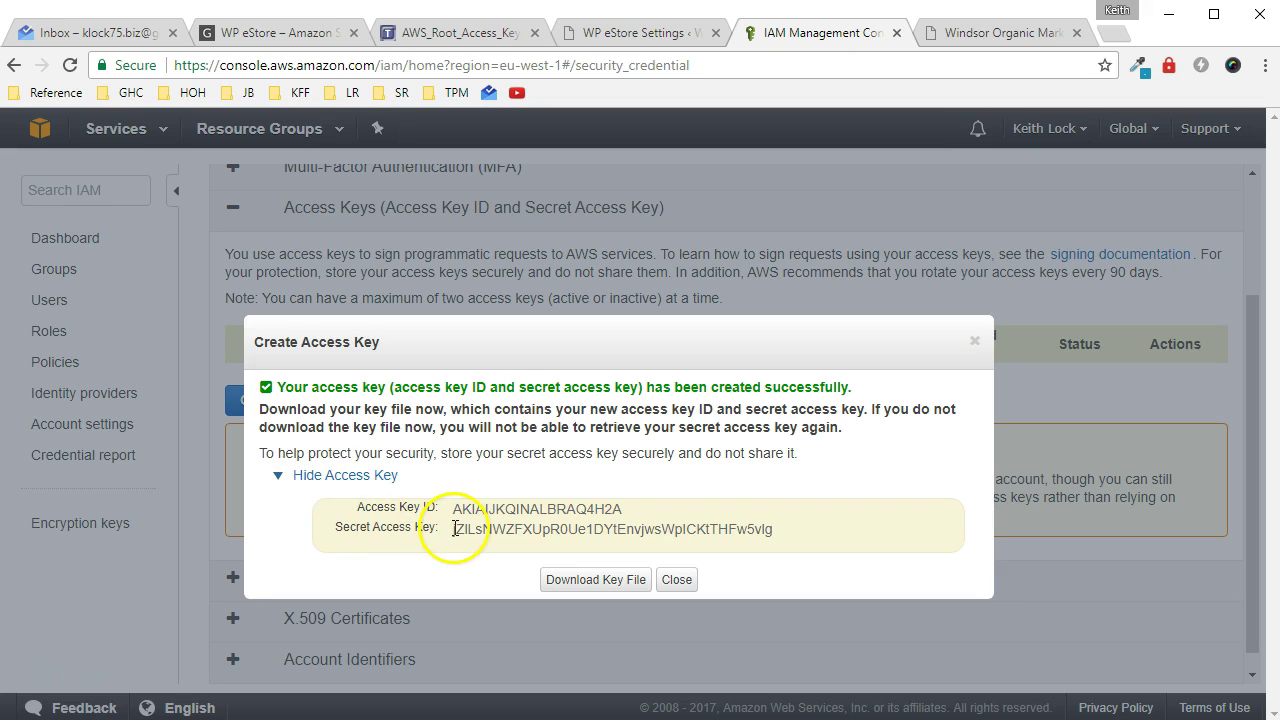
left_click_drag(452, 529, 770, 530)
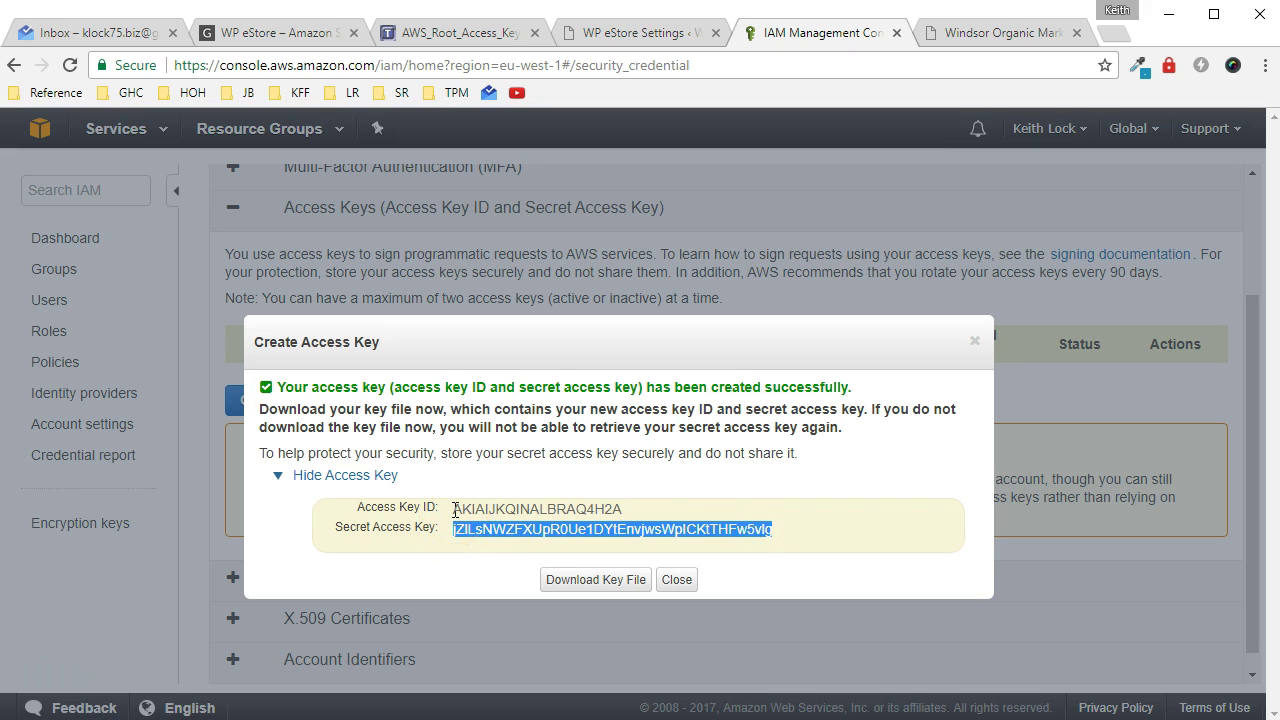
left_click_drag(455, 510, 596, 500)
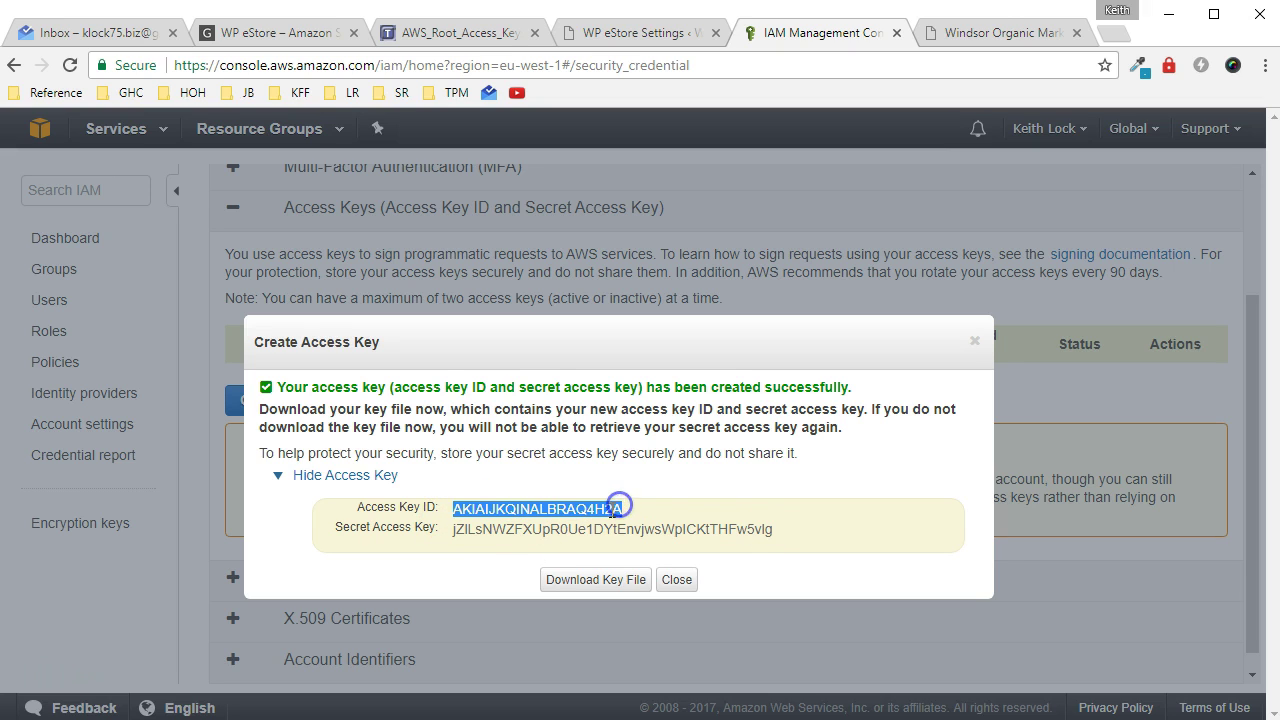
right_click(613, 508)
left_click(648, 526)
left_click(632, 34)
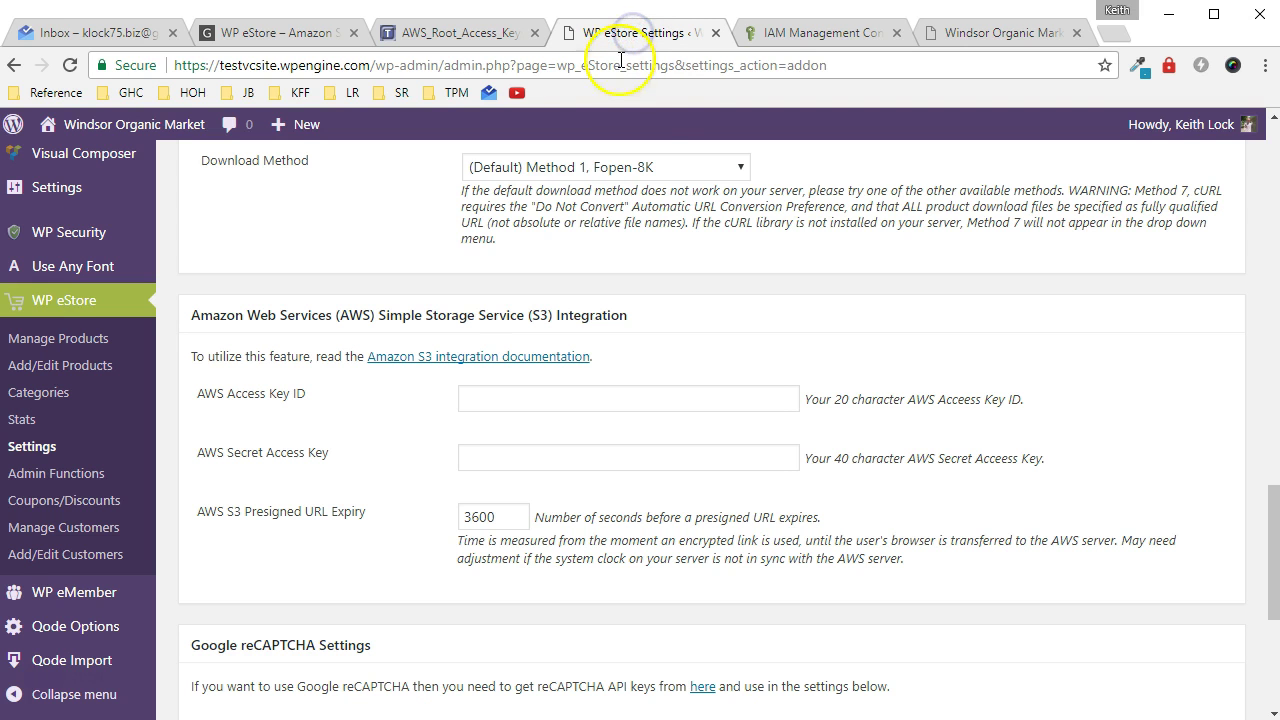
left_click(795, 33)
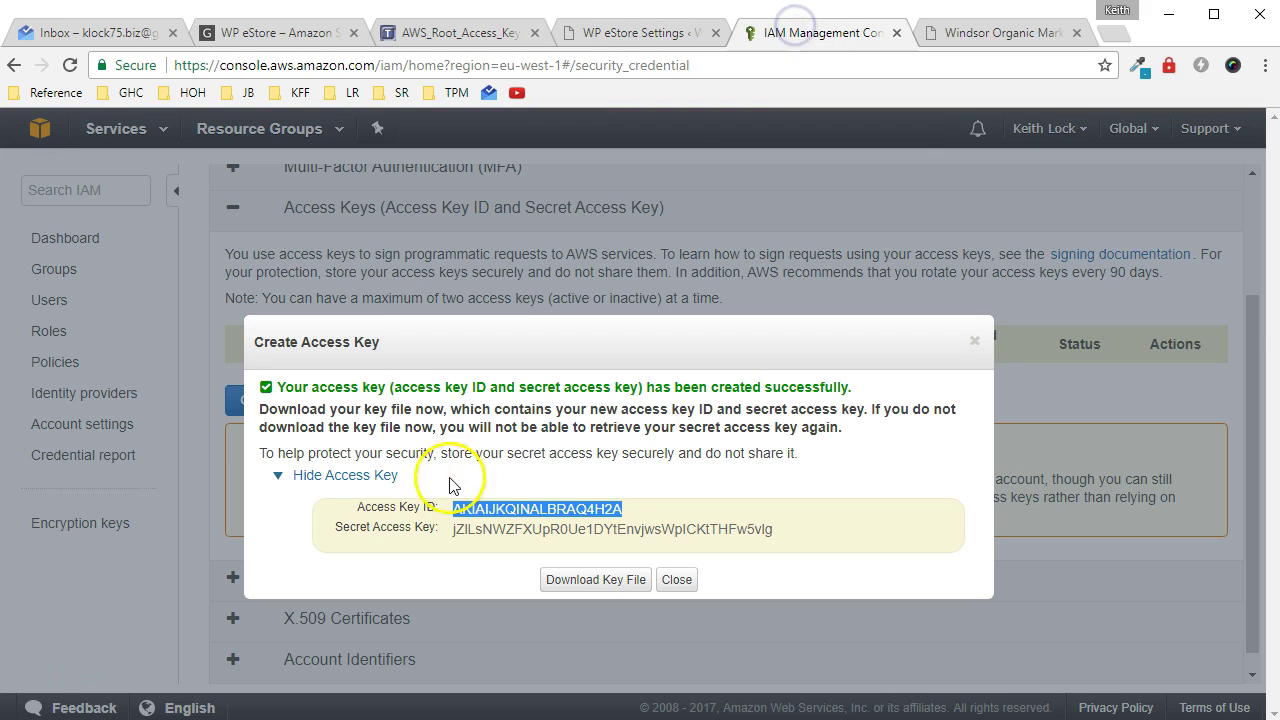
left_click(658, 38)
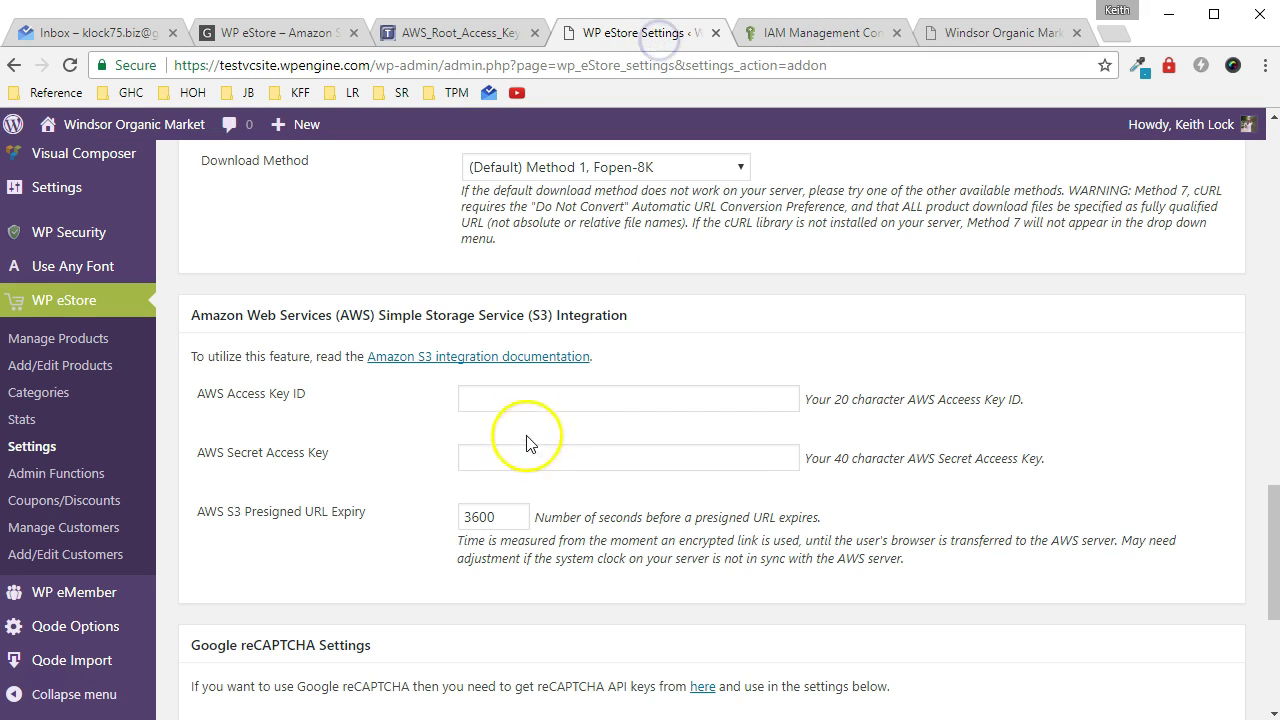
left_click(523, 397)
right_click(514, 399)
left_click(570, 511)
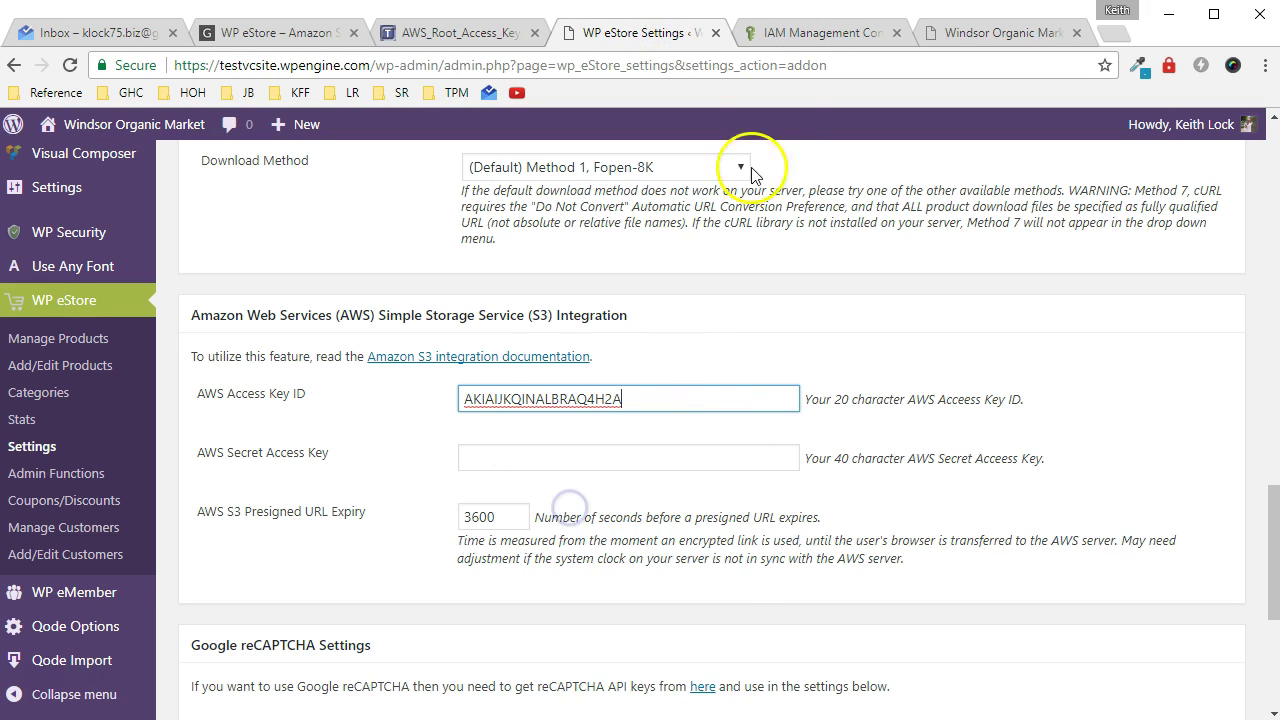
Step: Copy the secret access key into the AWS Secret Access Key field and save the S3 settings
left_click(792, 30)
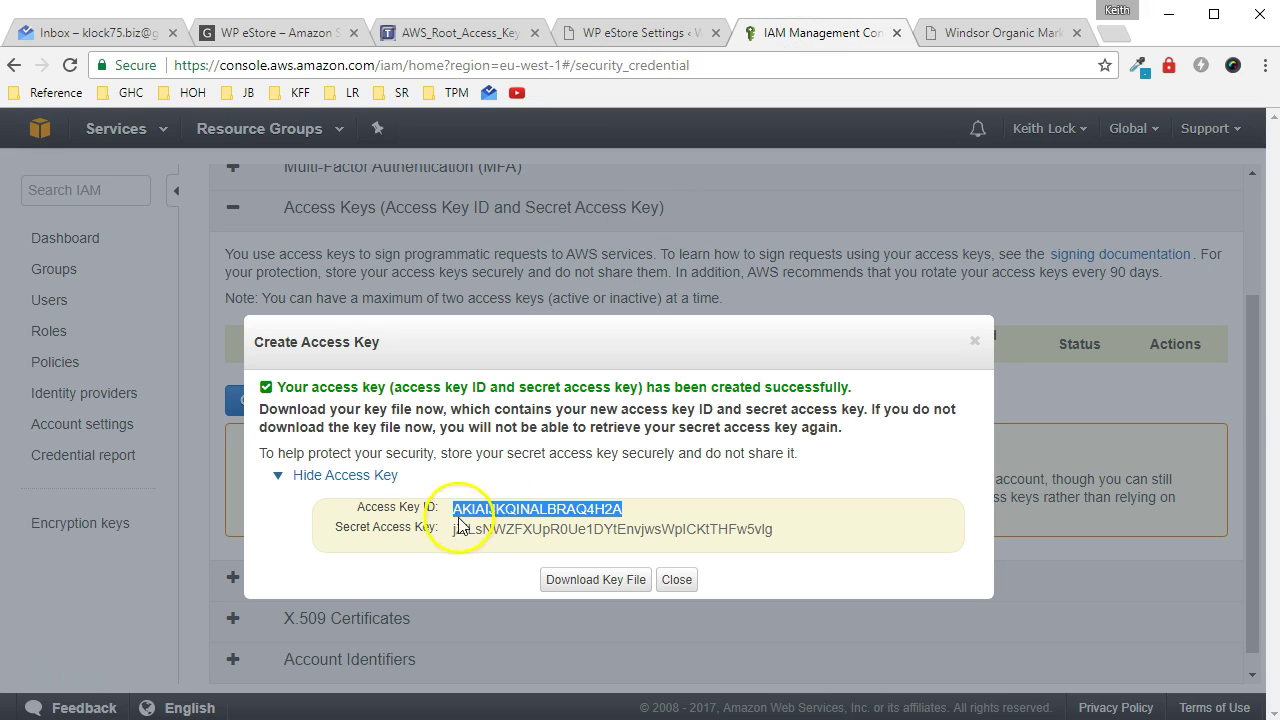
left_click_drag(454, 529, 750, 521)
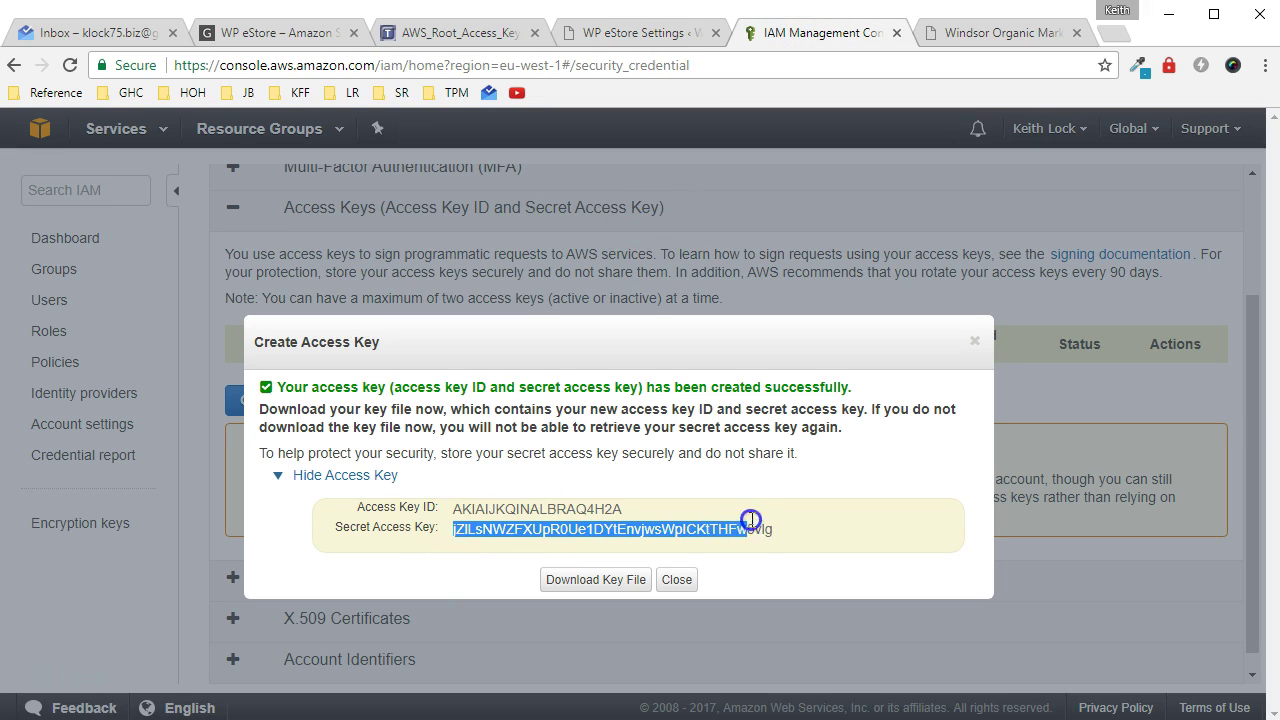
right_click(764, 530)
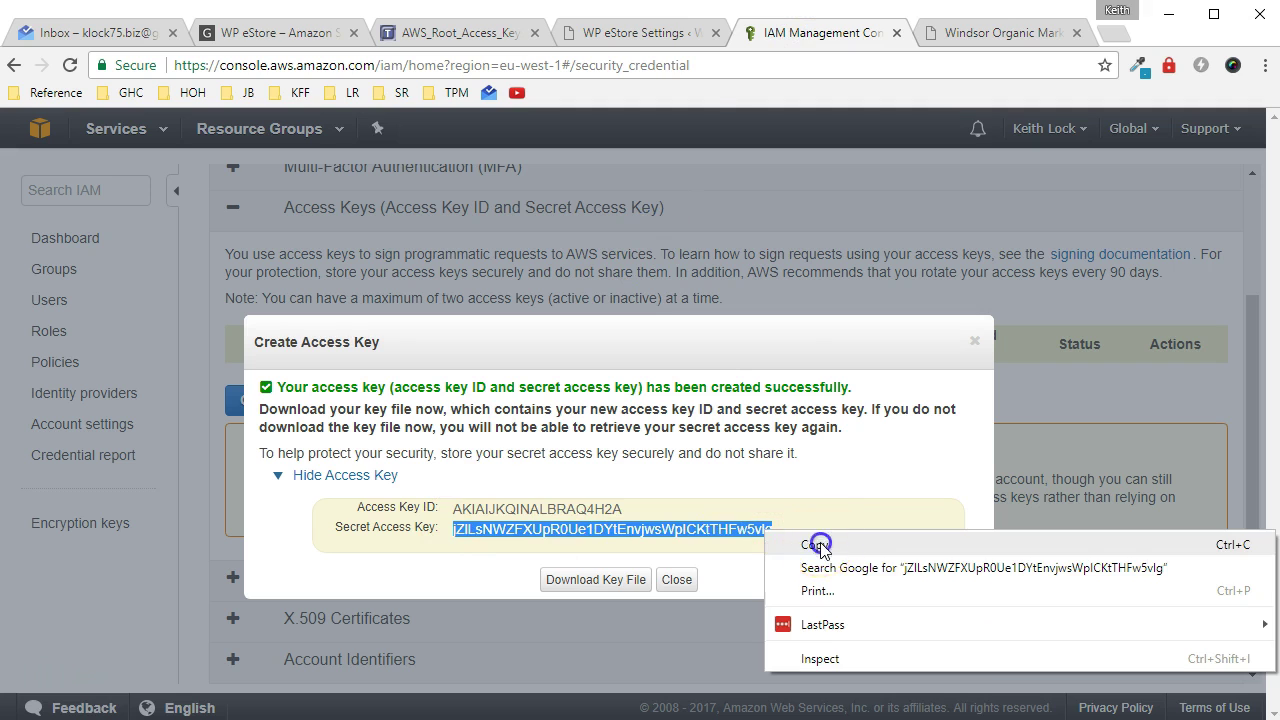
left_click(812, 538)
left_click(660, 43)
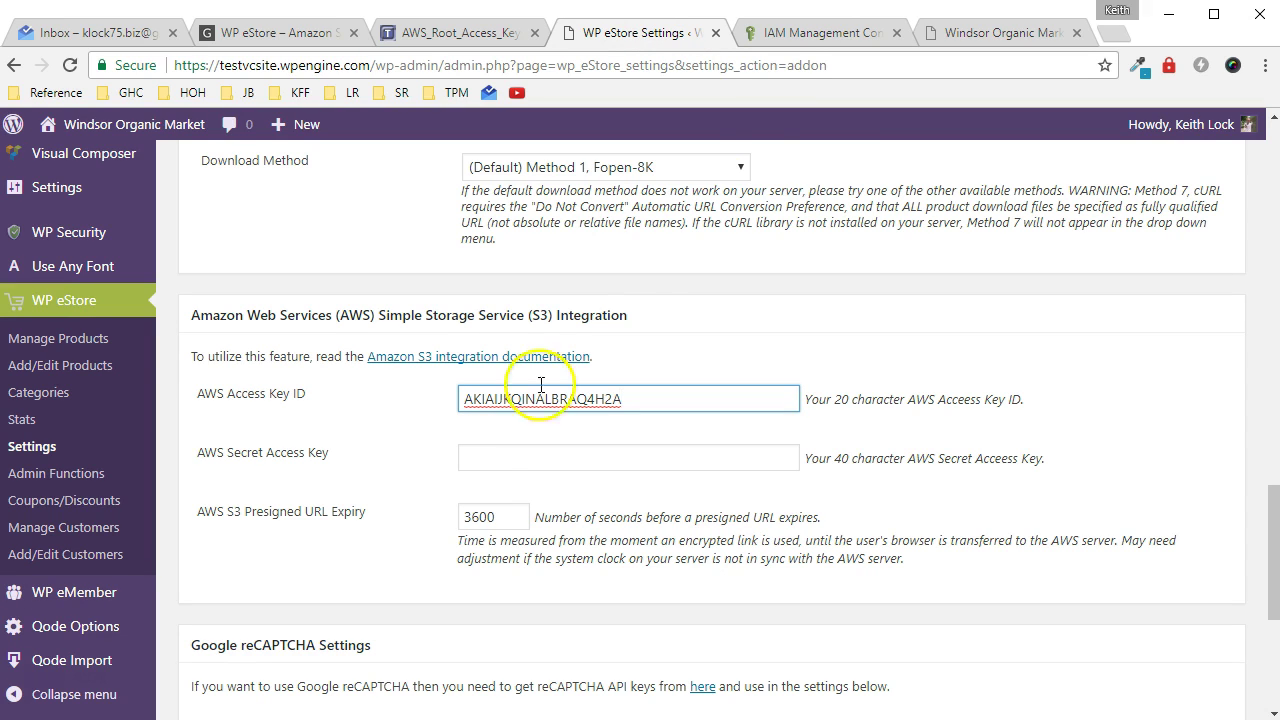
left_click(513, 459)
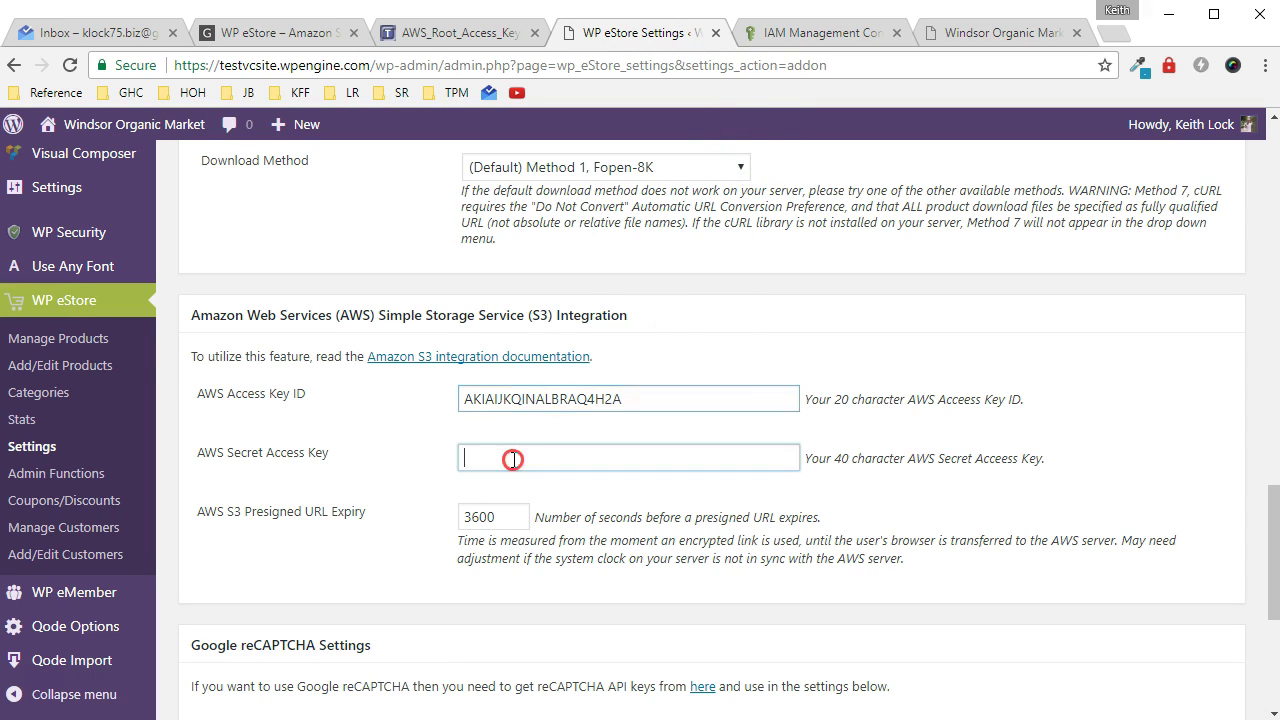
right_click(513, 459)
left_click(593, 298)
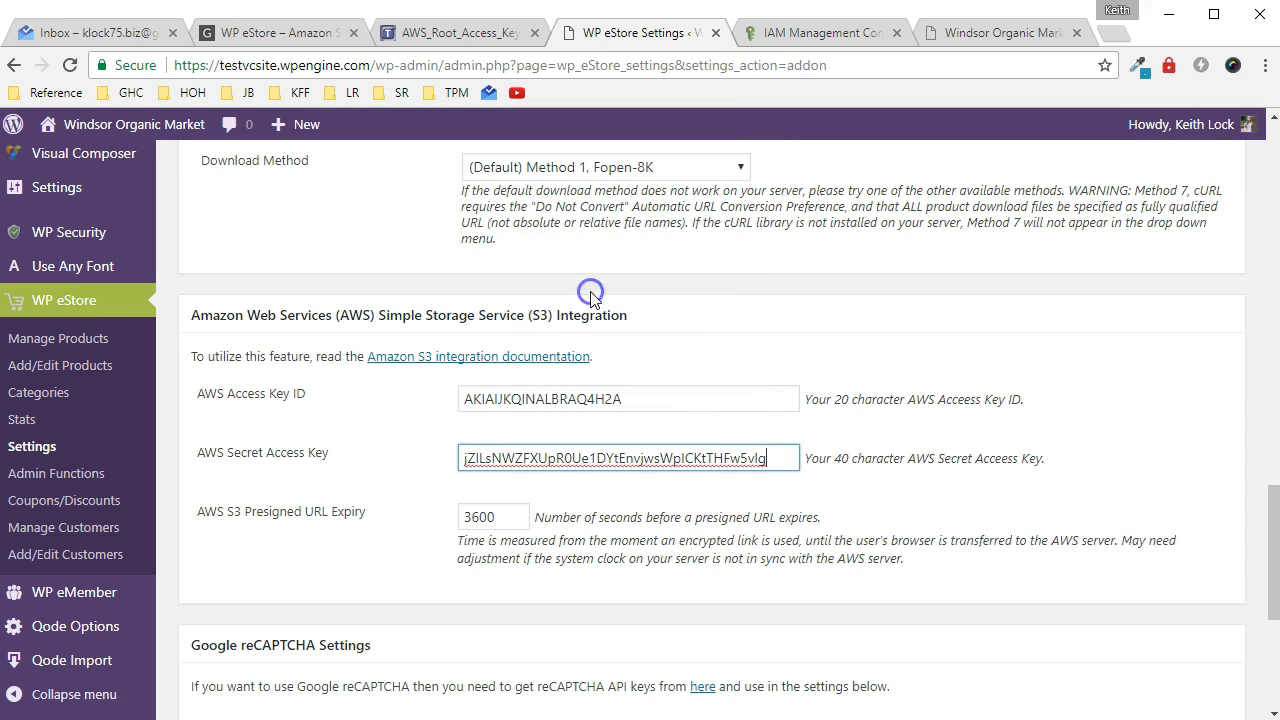
left_click(388, 478)
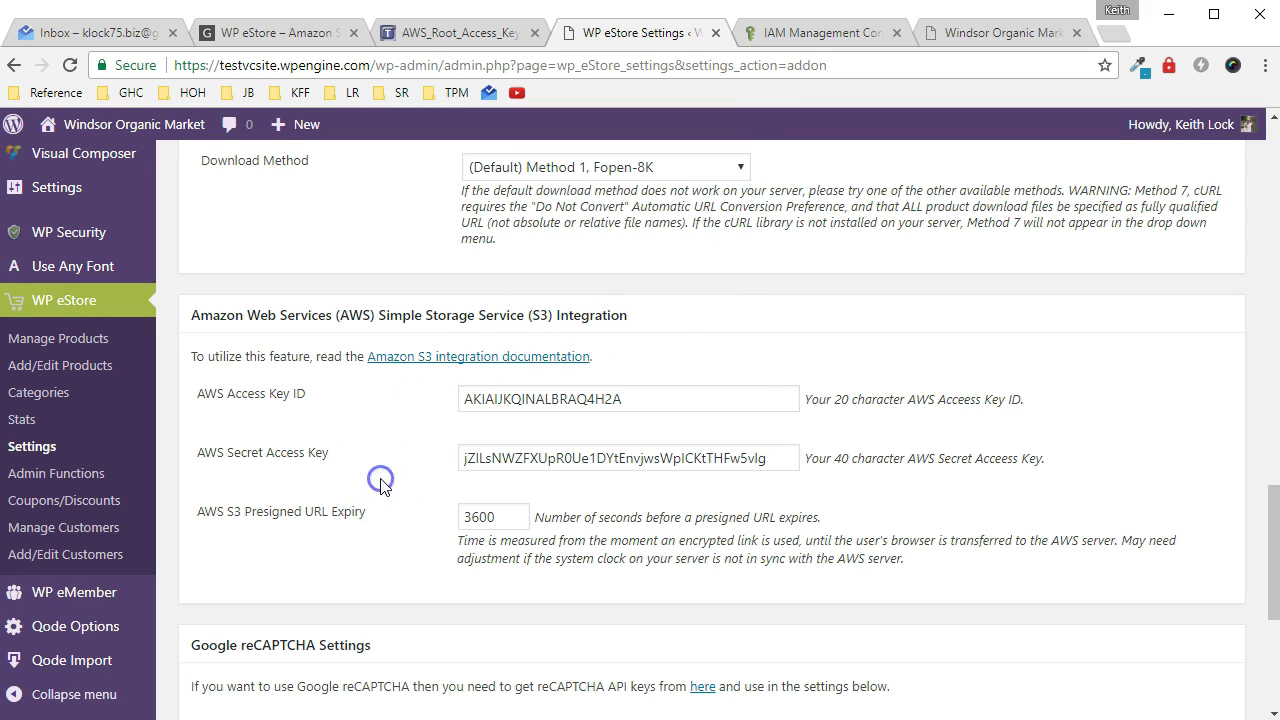
scroll(383, 487, "down", 1)
scroll(383, 487, "down", 4)
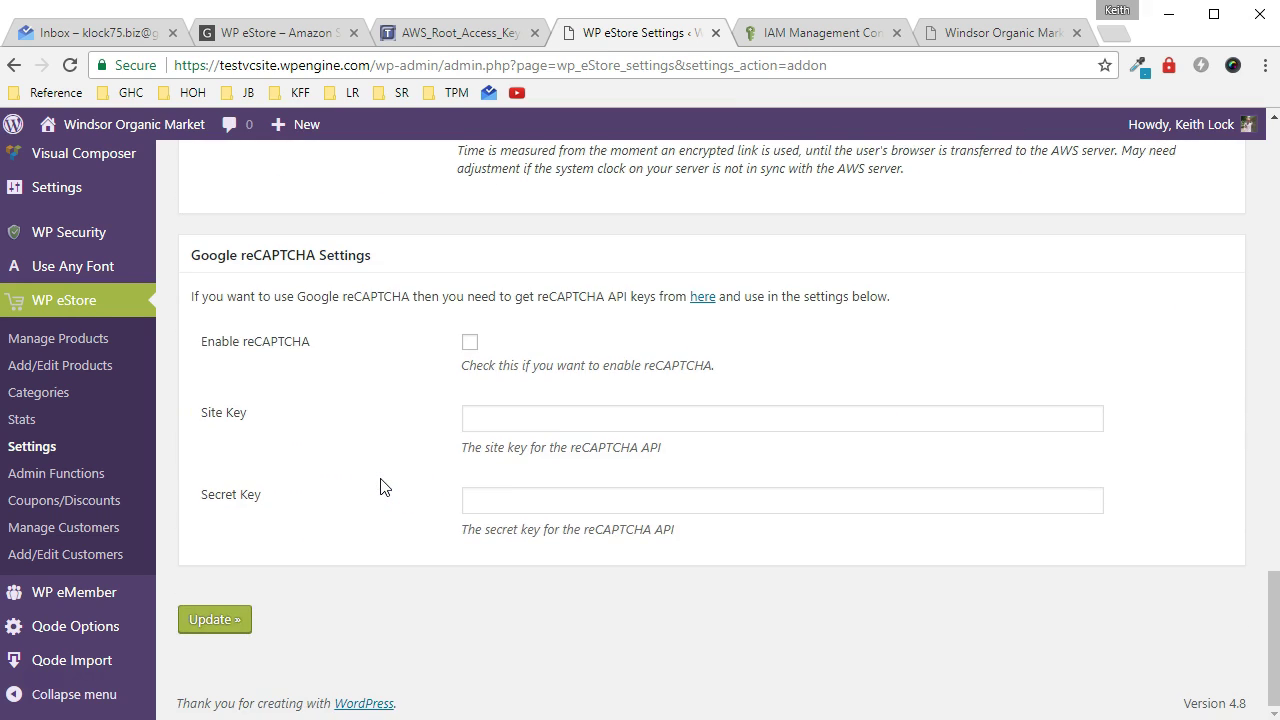
left_click(215, 620)
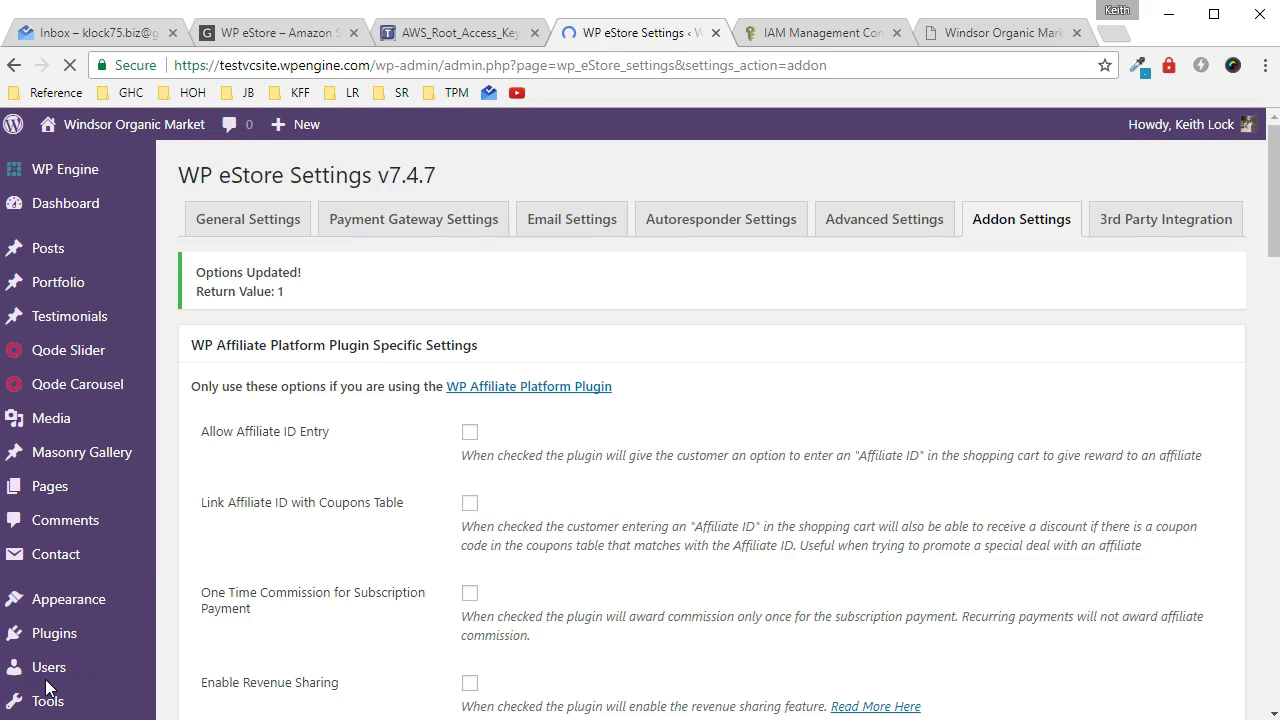
Step: In S3, create the bucket 'windsororganicmarket' in Canada (Central) and open it
left_click(45, 685)
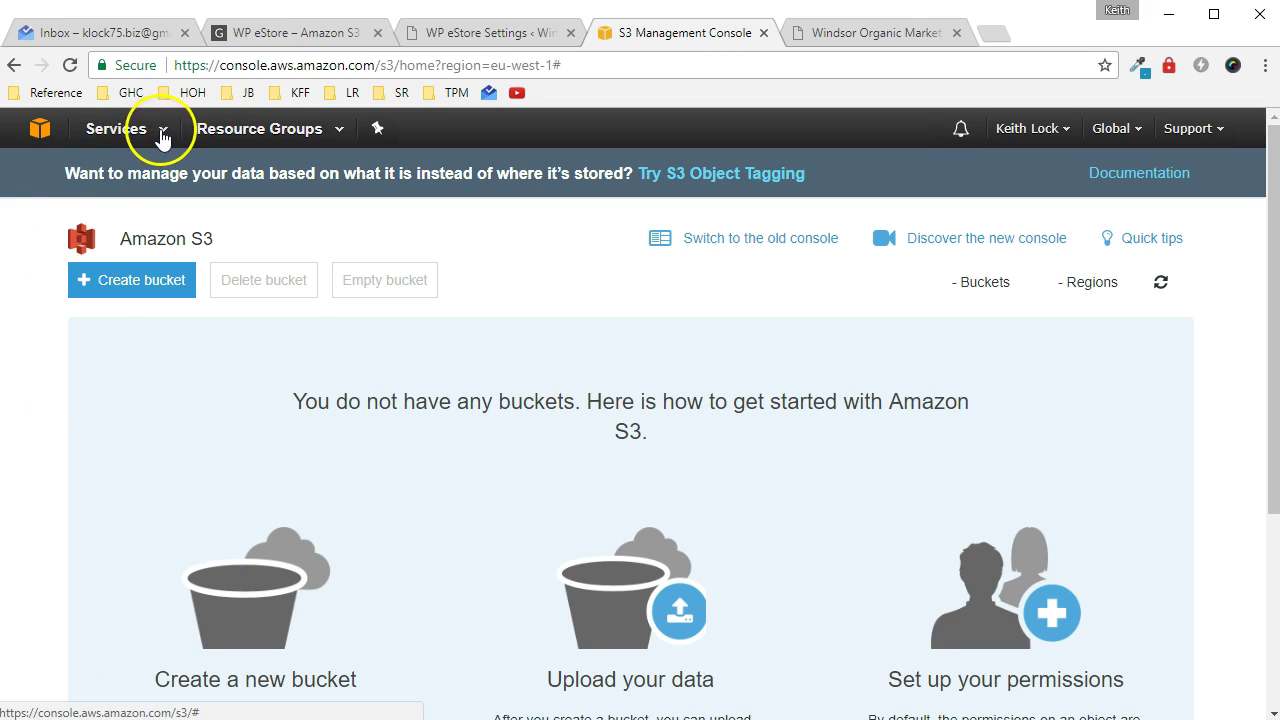
left_click(161, 131)
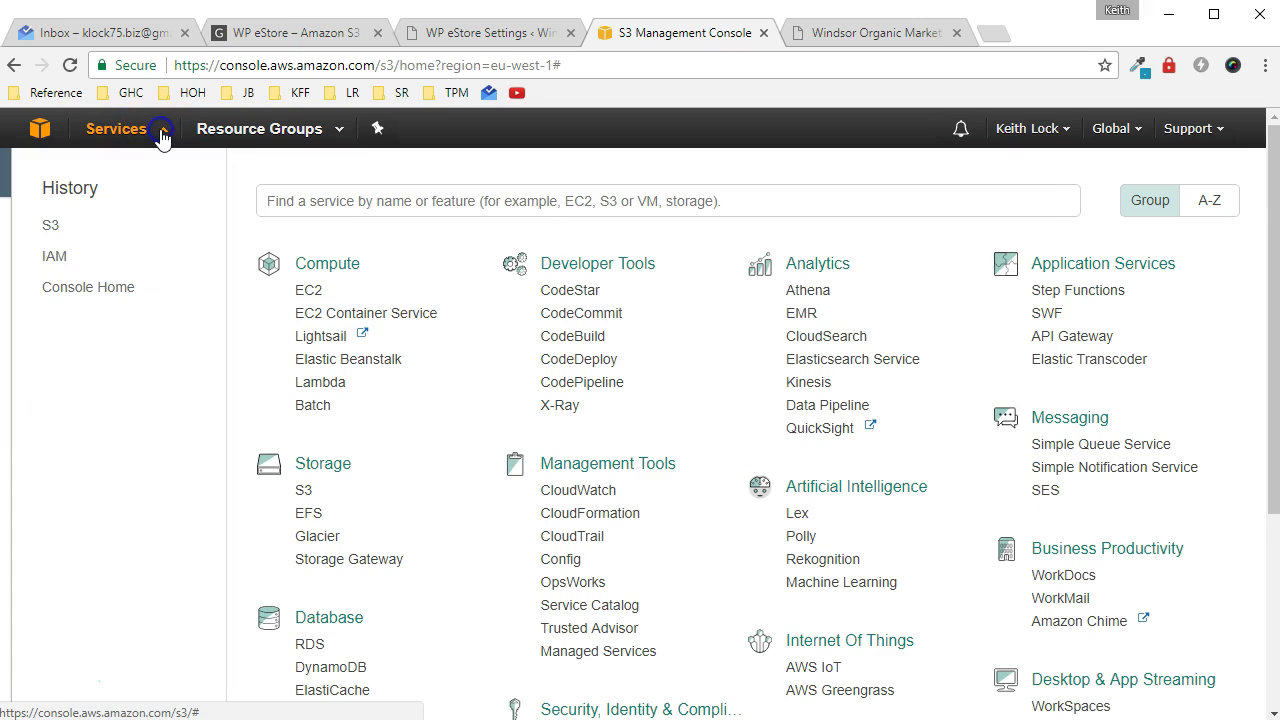
left_click(303, 497)
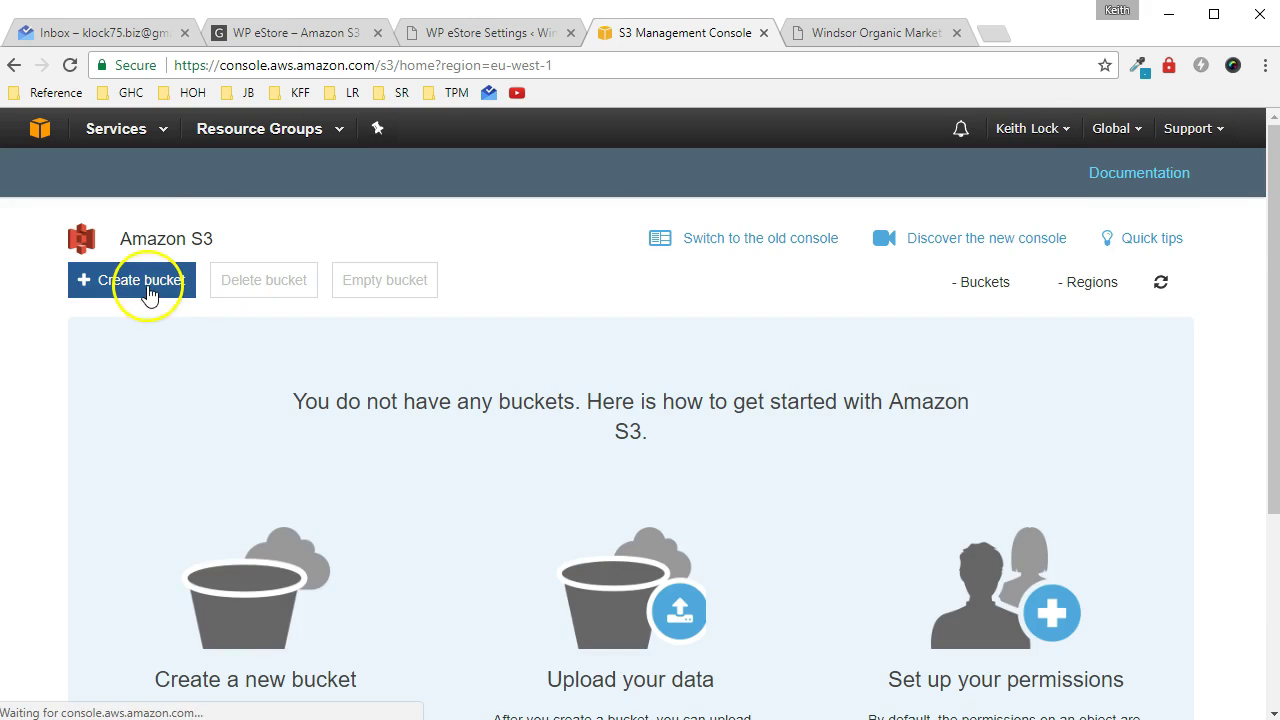
left_click(149, 287)
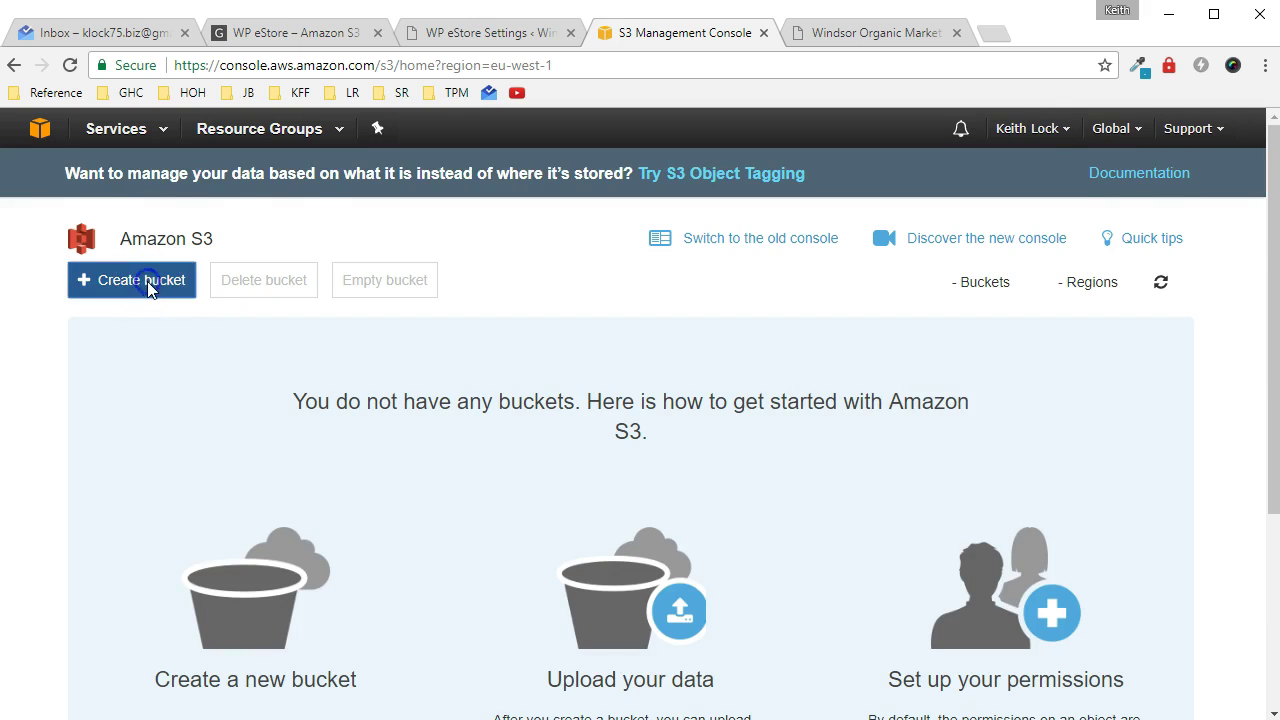
left_click(500, 387)
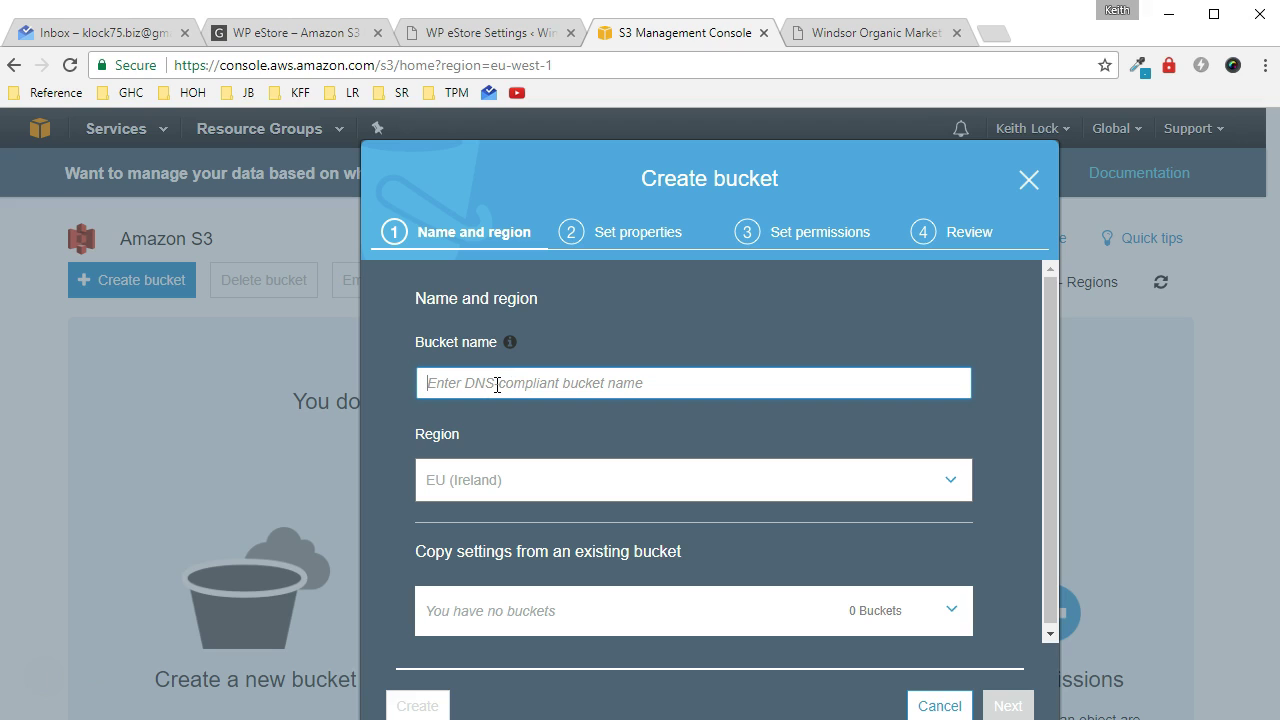
type("windsoro")
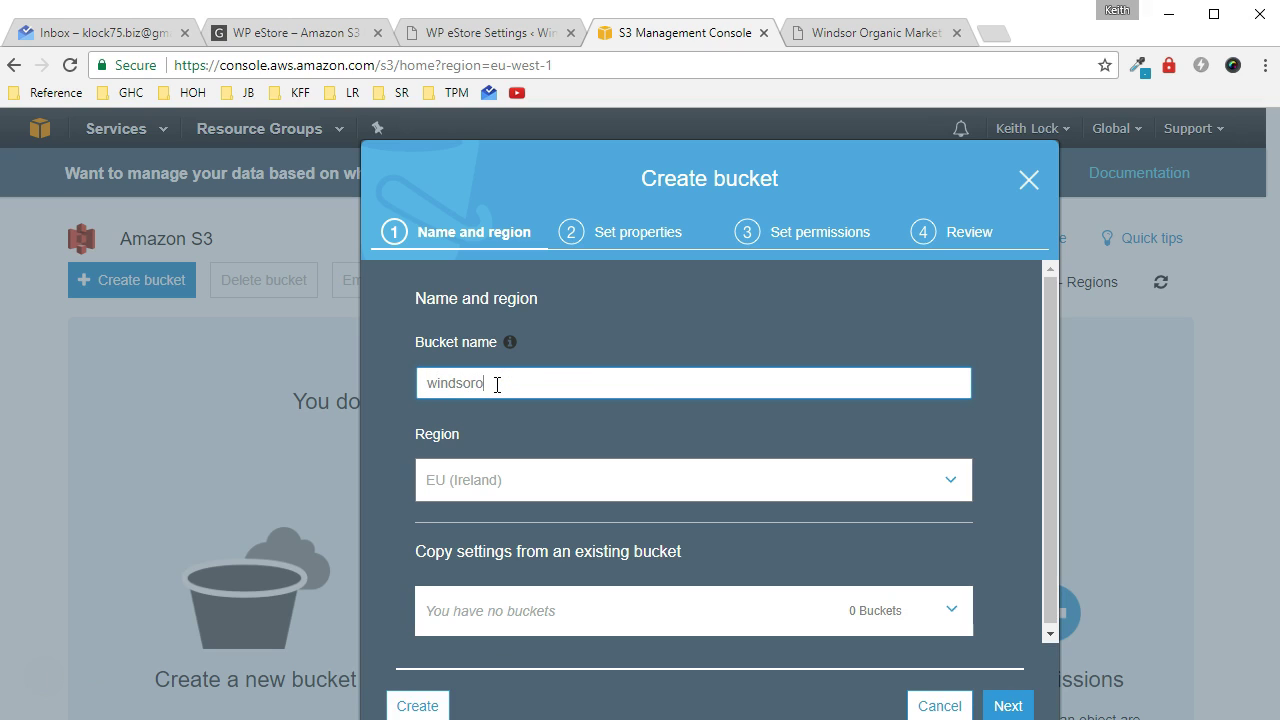
type("rganicmarket")
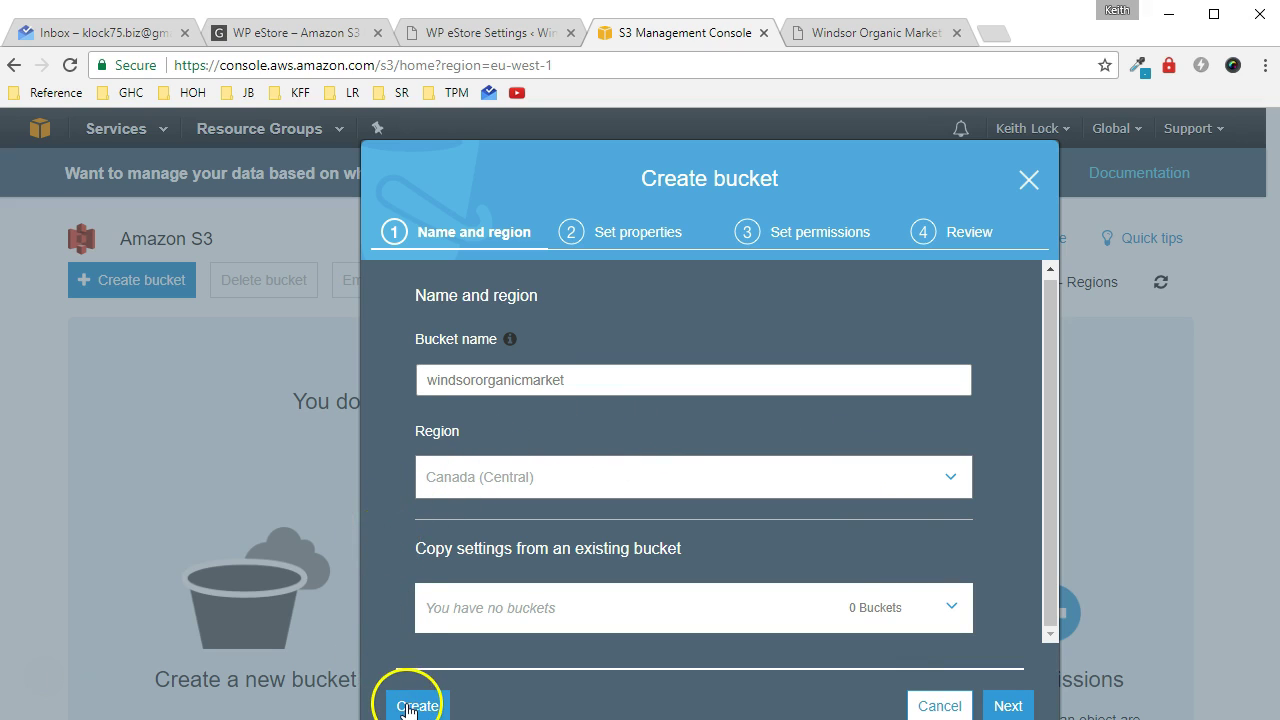
left_click(407, 708)
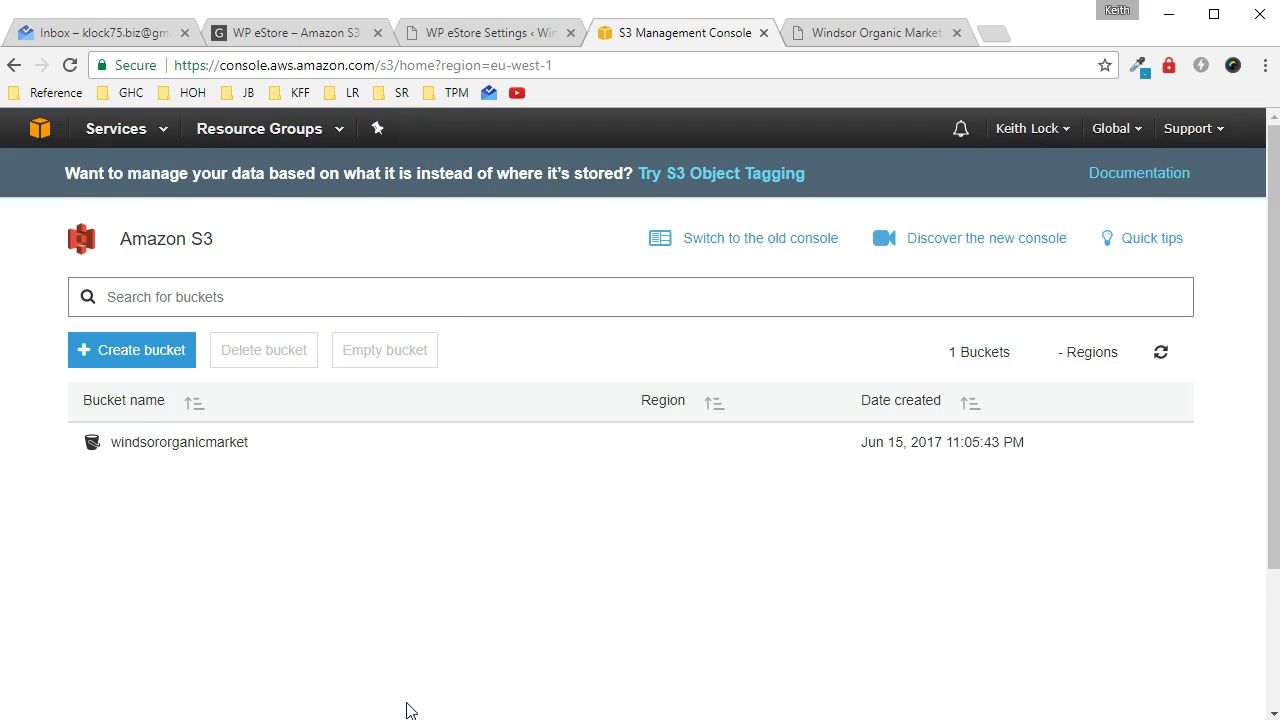
left_click(167, 422)
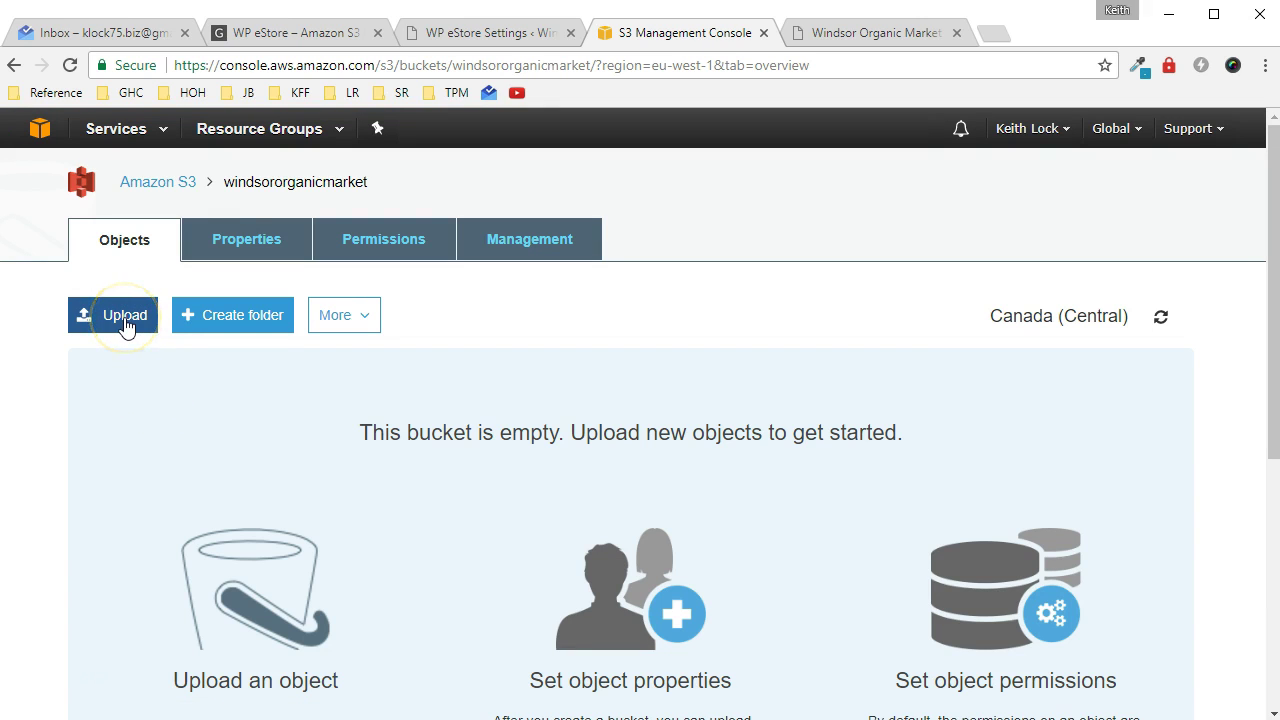
Step: Upload world-food-recipe-book.pdf into the windsororganicmarket bucket
left_click(124, 318)
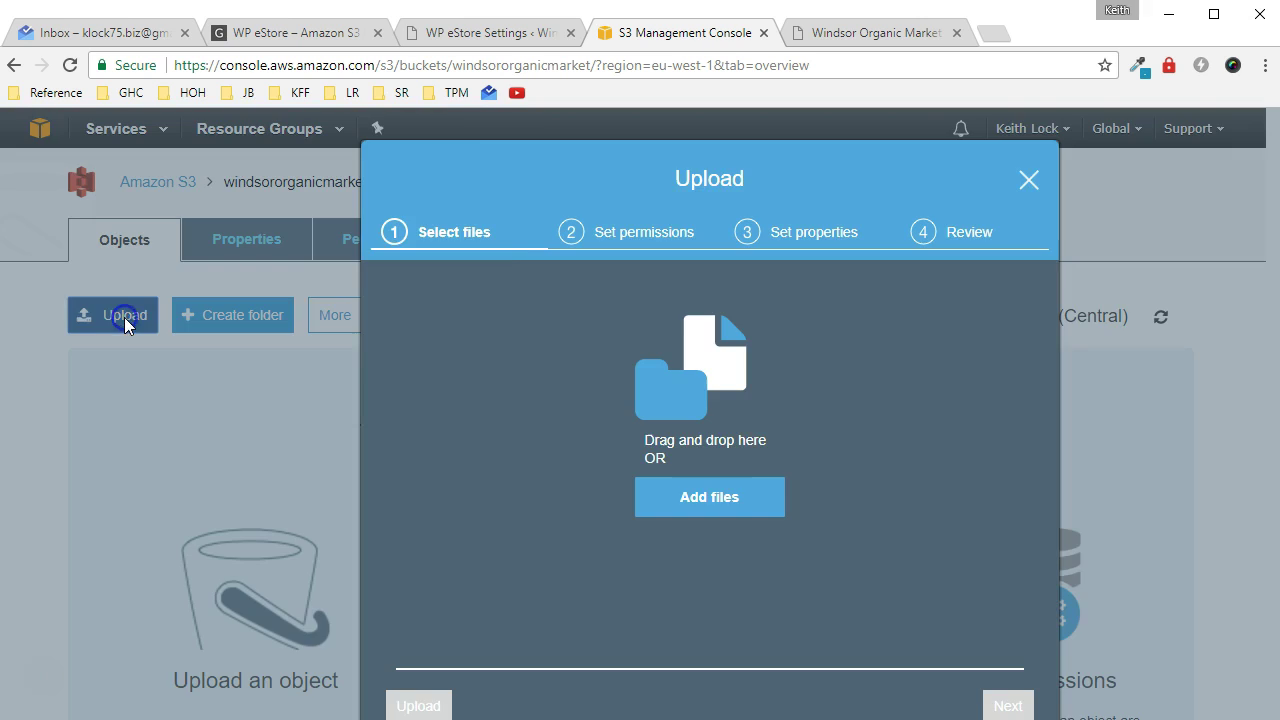
left_click(697, 500)
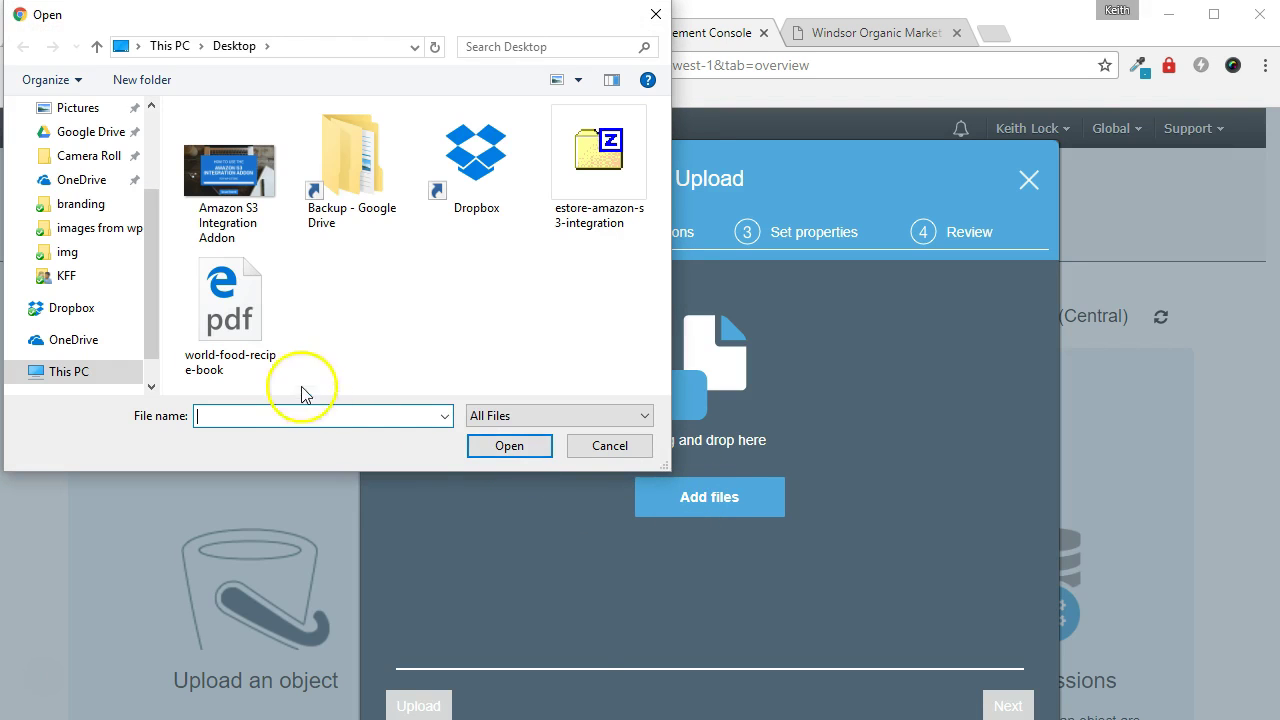
double_click(245, 325)
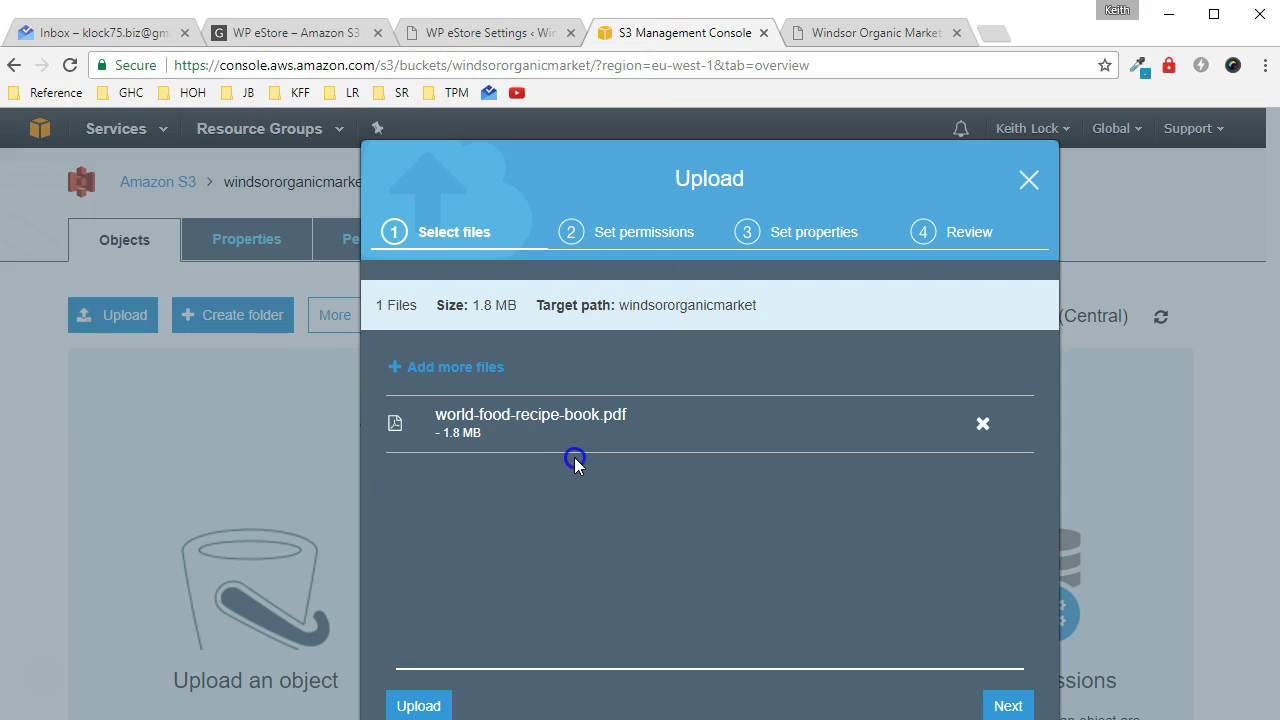
left_click(432, 708)
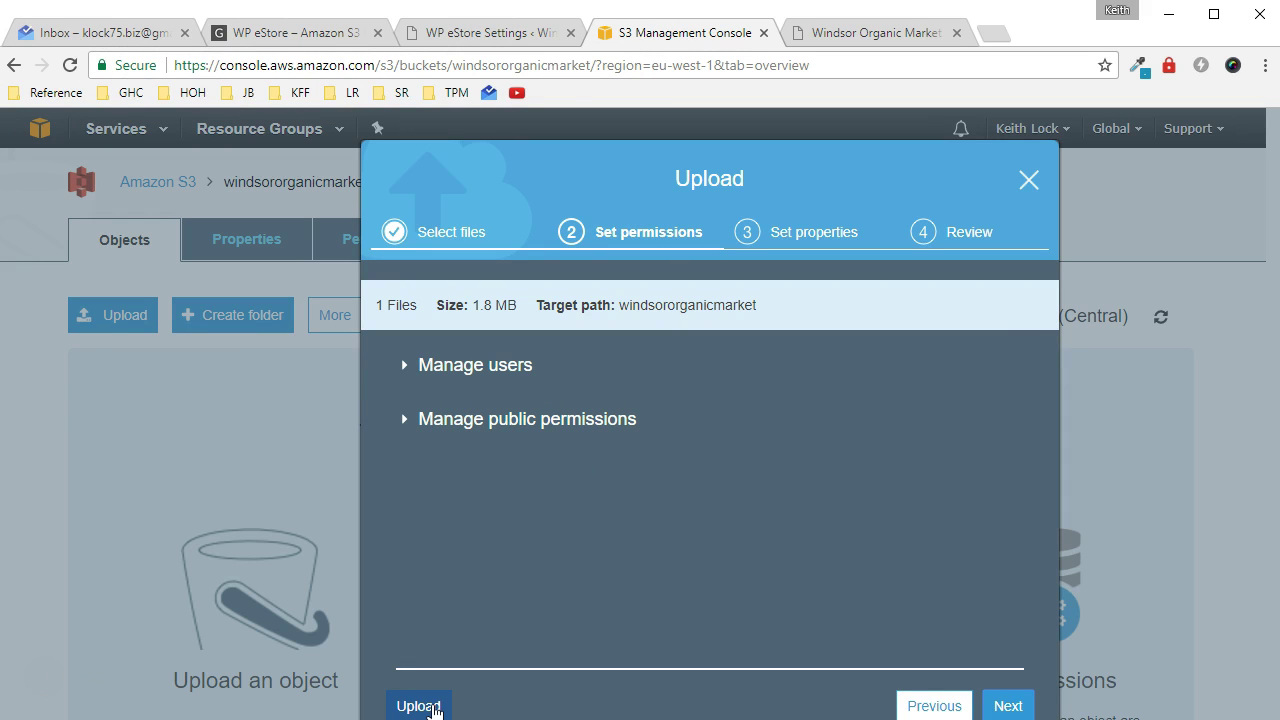
left_click(432, 708)
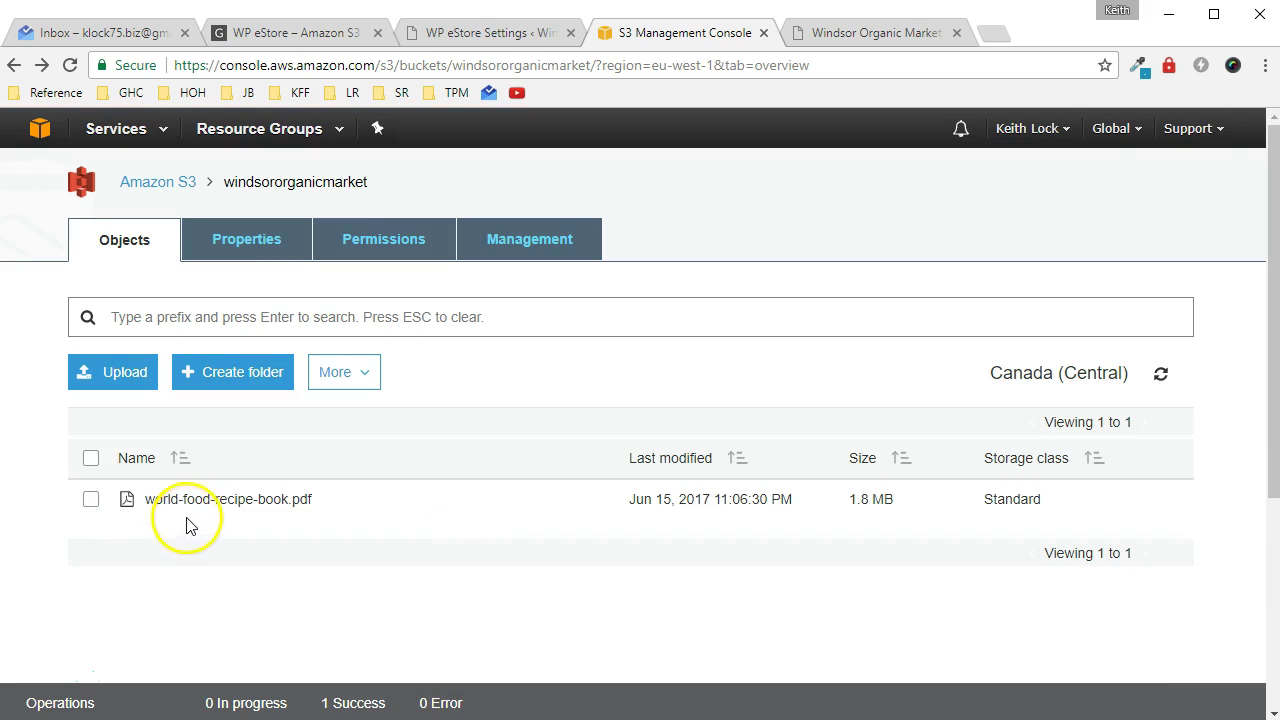
Step: Copy the uploaded PDF's S3 link from its details page
left_click(198, 502)
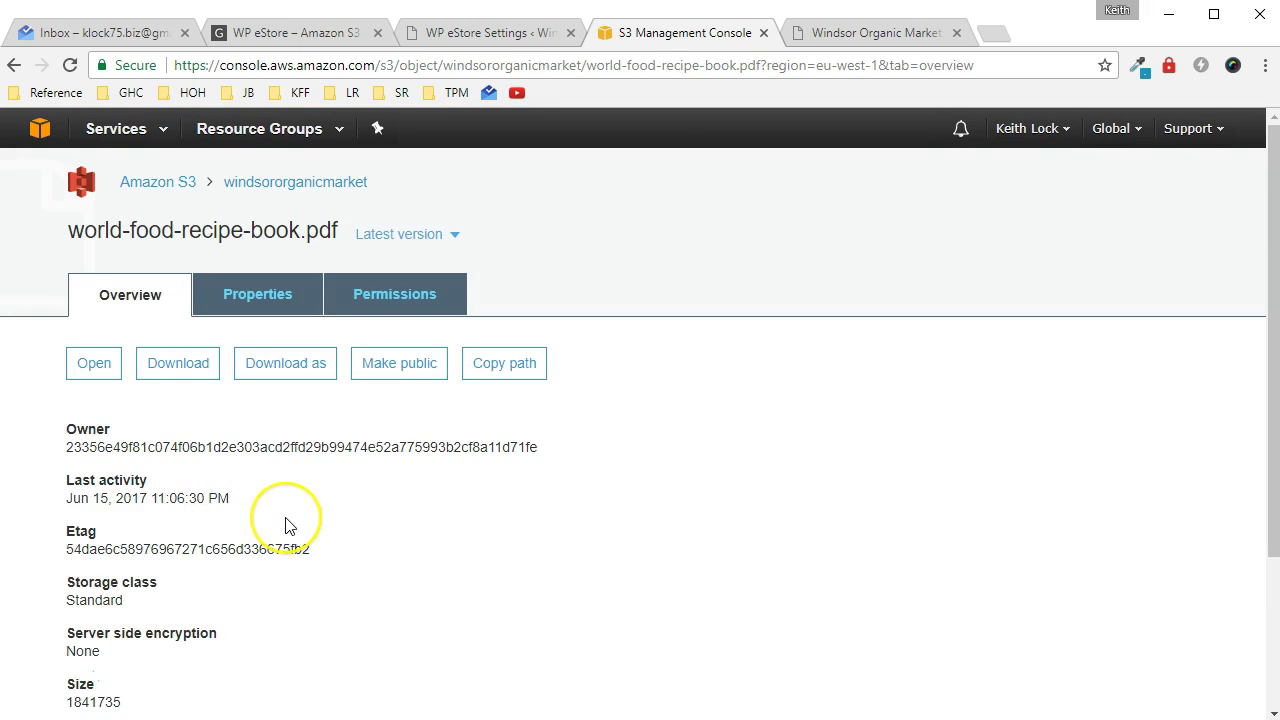
scroll(286, 523, "down", 2)
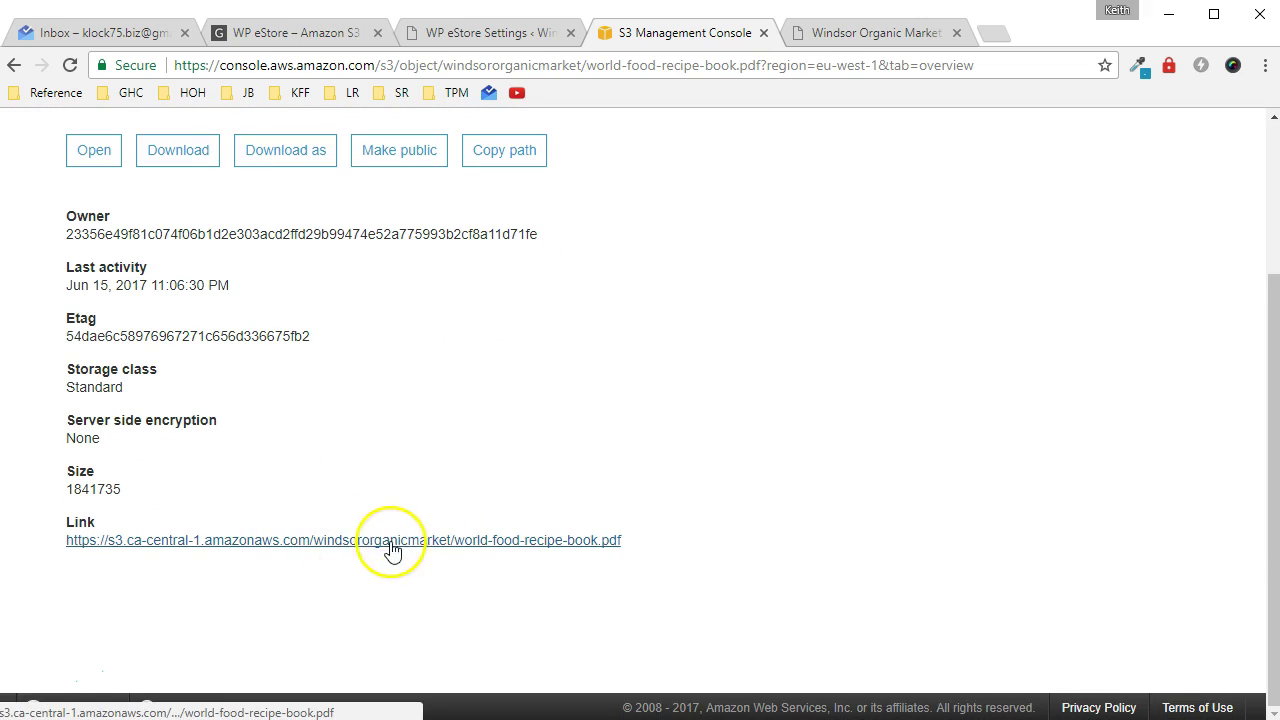
right_click(533, 546)
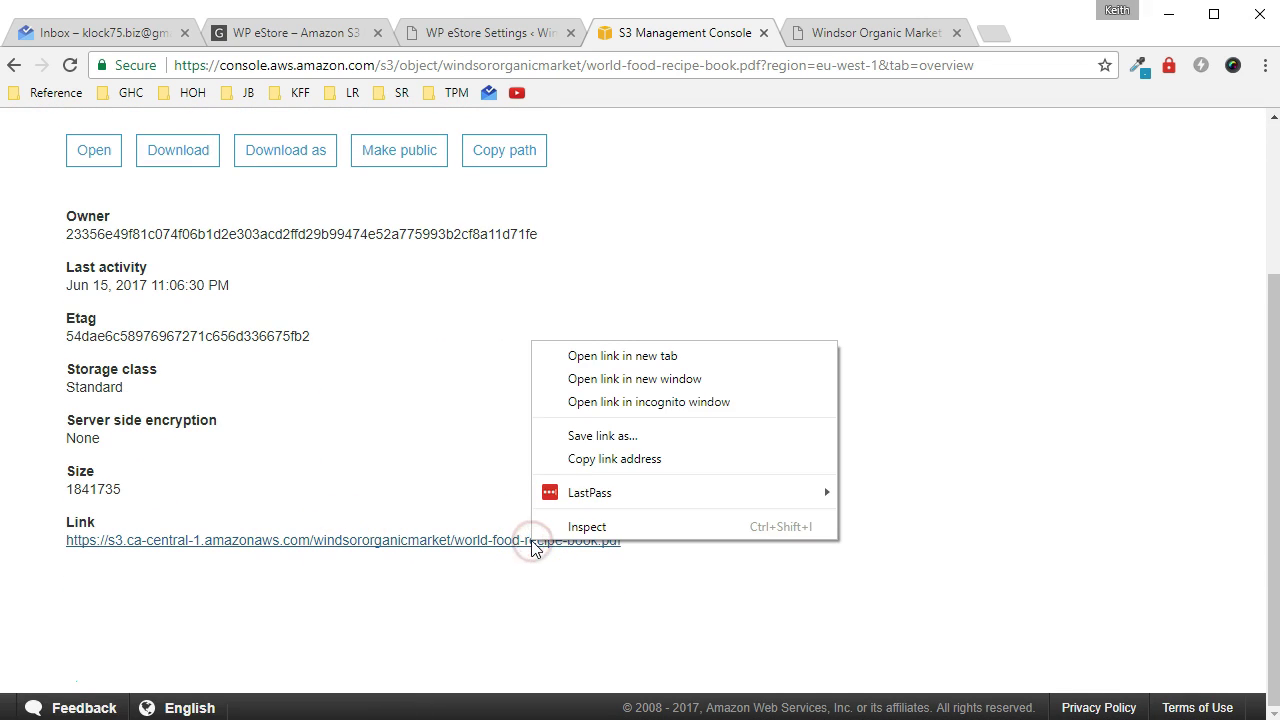
left_click(599, 470)
left_click_drag(640, 545, 91, 576)
right_click(104, 538)
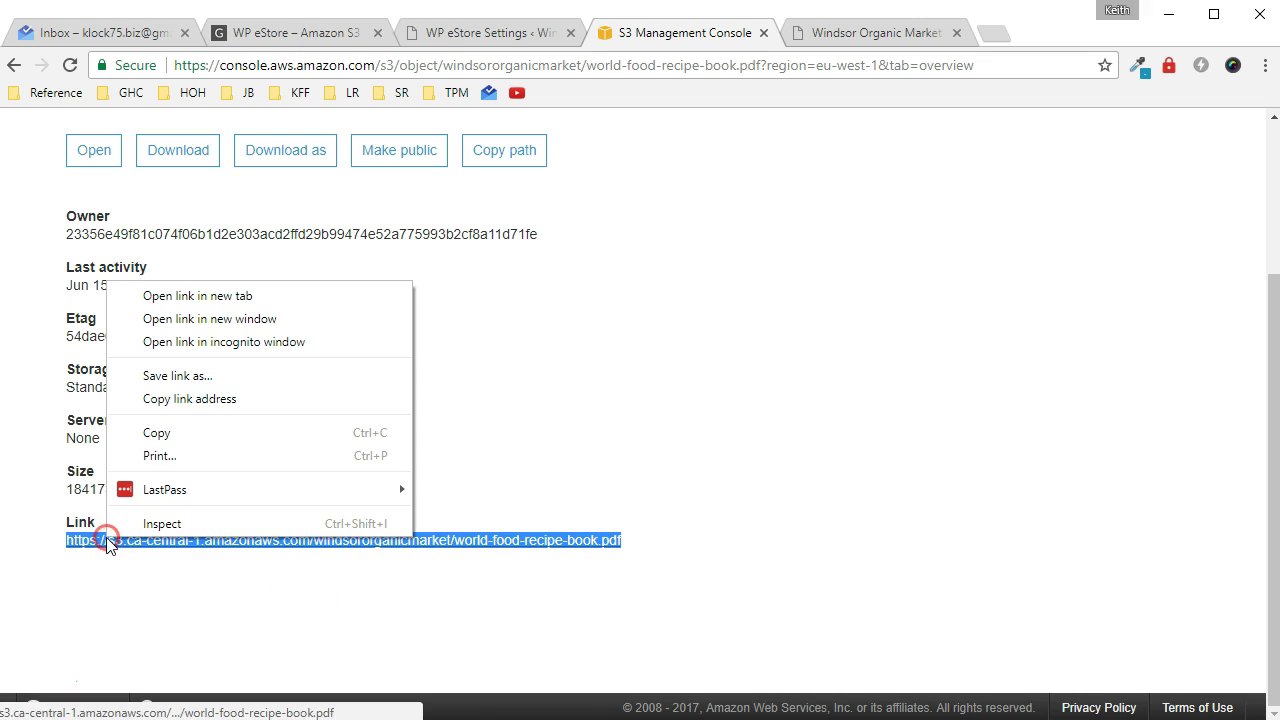
left_click(160, 436)
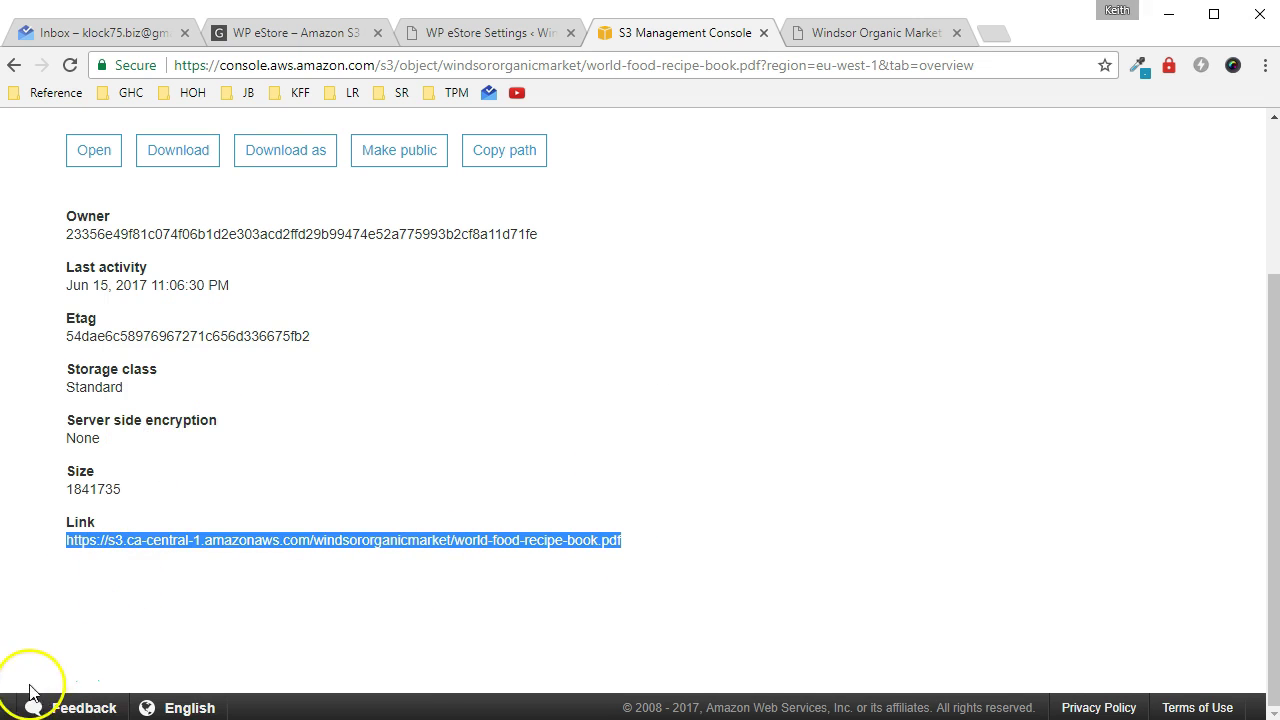
key("ctrl+shift+Tab")
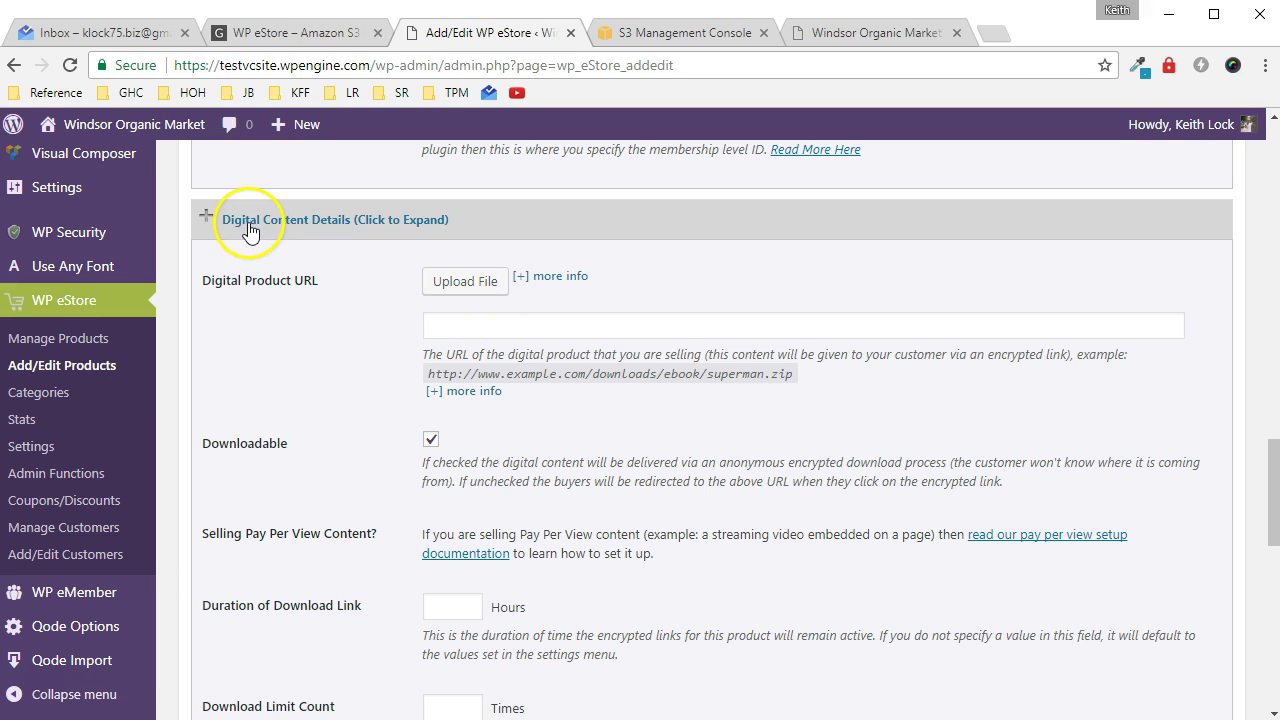
Step: Paste the S3 PDF link as the Digital Product URL and save the World Food Recipe Book product
right_click(458, 327)
left_click(511, 443)
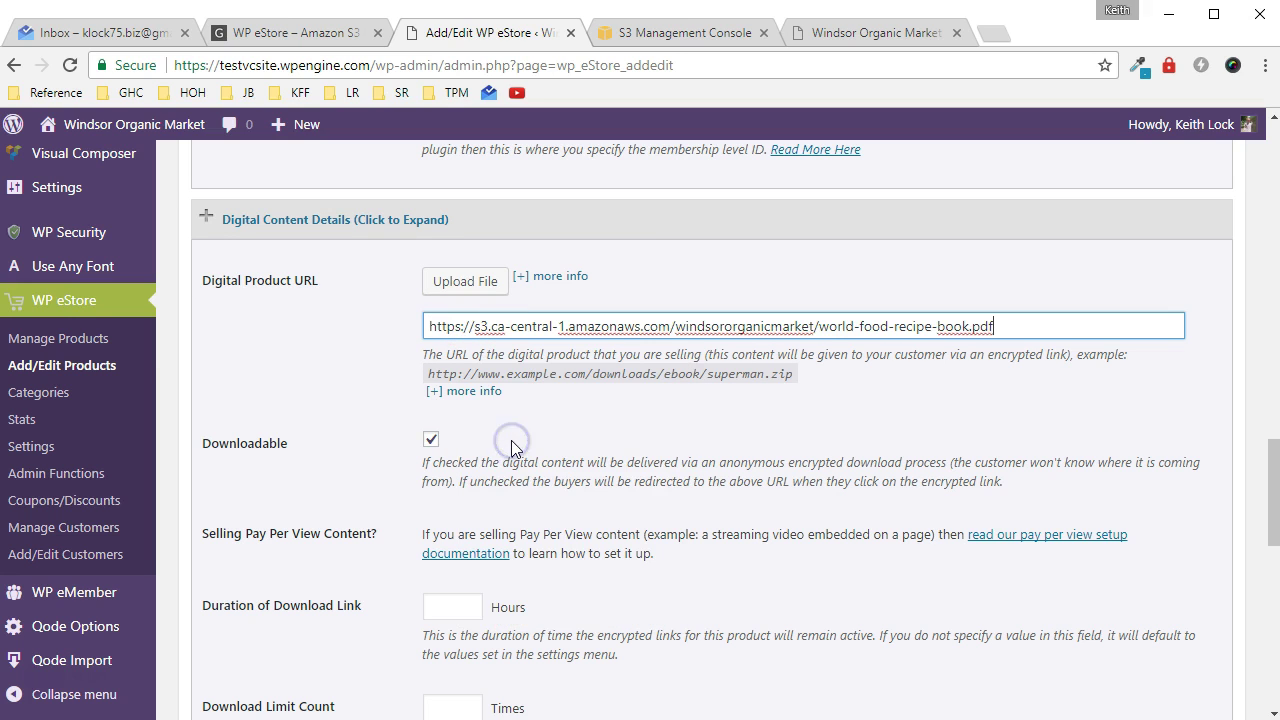
left_click_drag(1272, 440, 1276, 630)
left_click(246, 577)
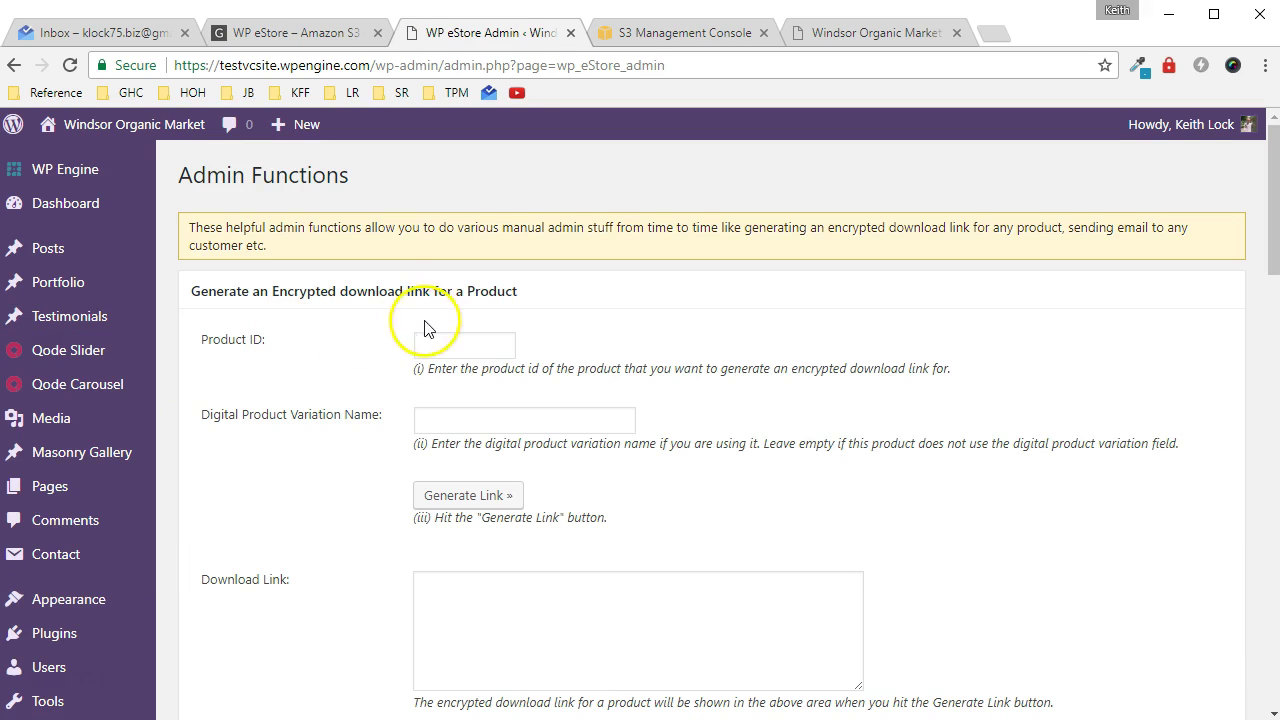
Step: Enter Product ID 1 in Admin Functions, generate the encrypted download link and copy it
left_click(446, 341)
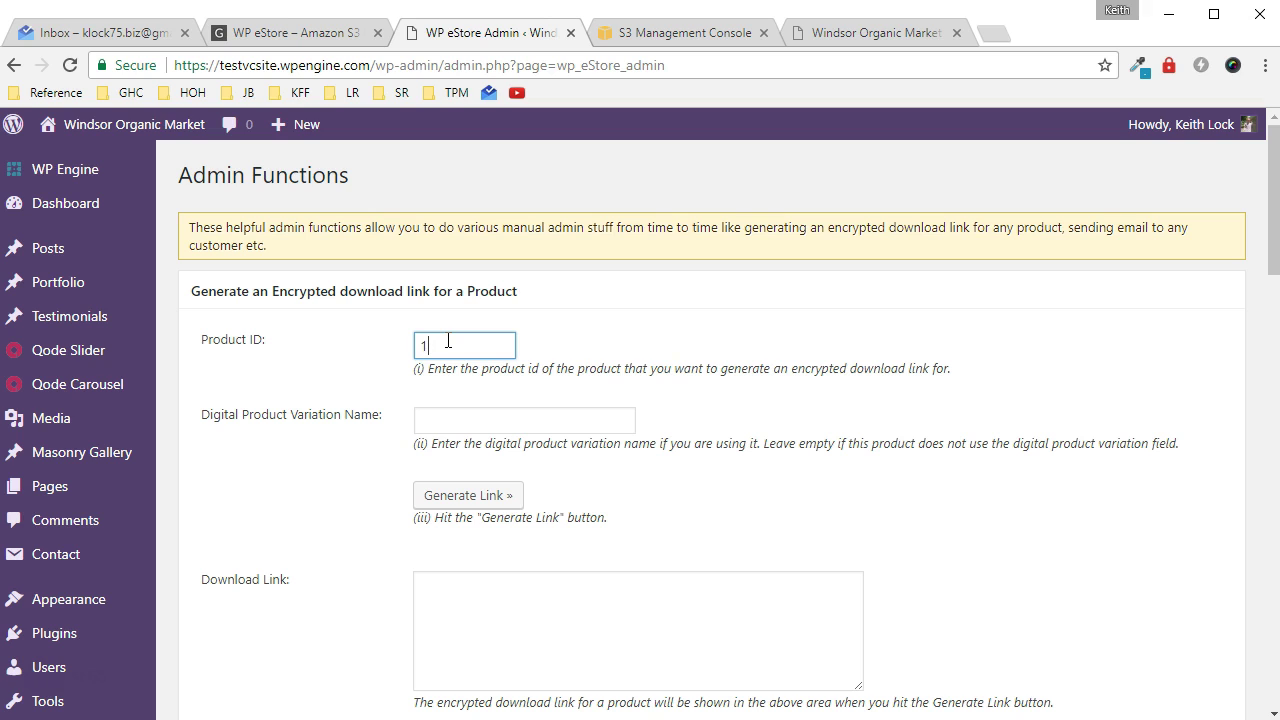
scroll(330, 480, "down", 1)
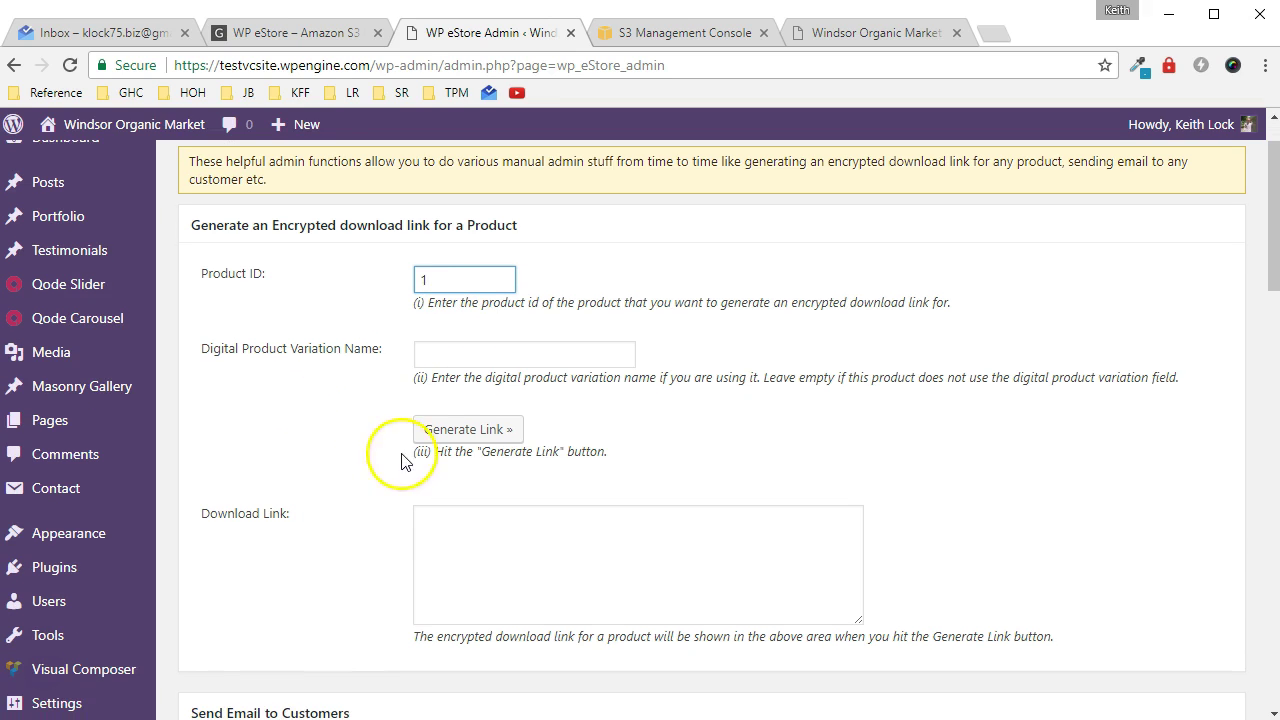
type("1")
left_click(453, 430)
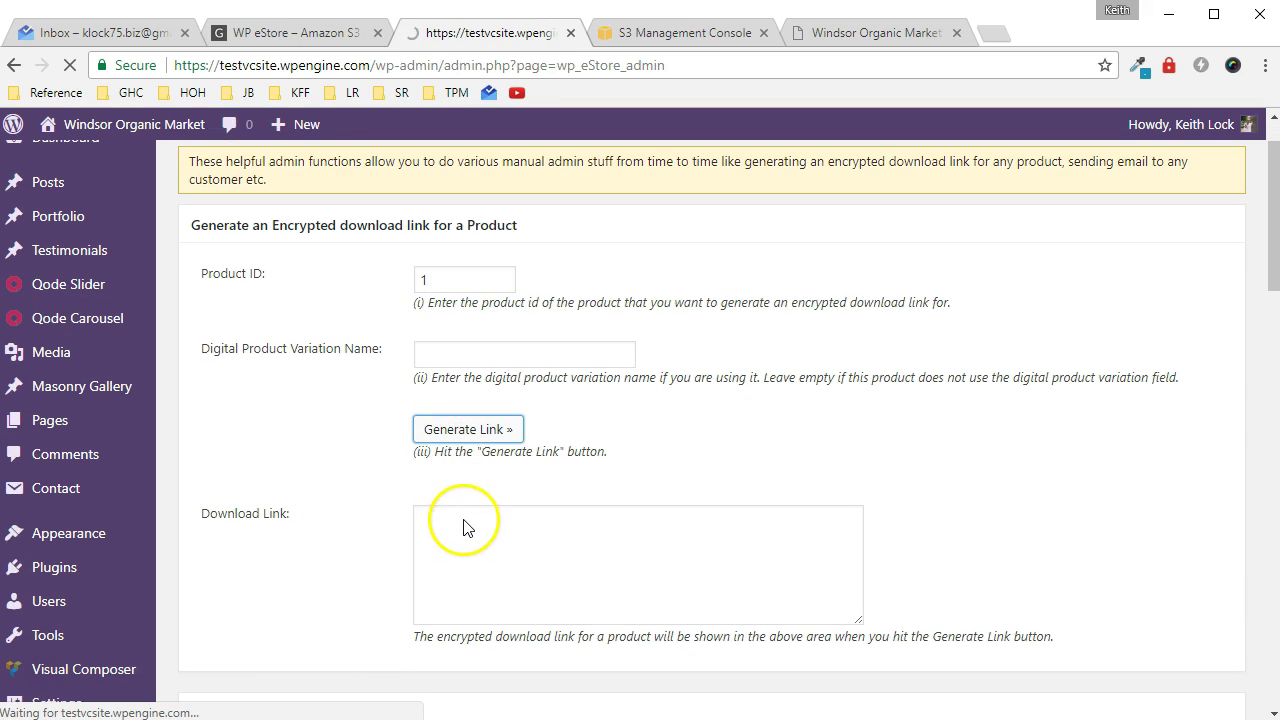
left_click_drag(586, 509, 717, 520)
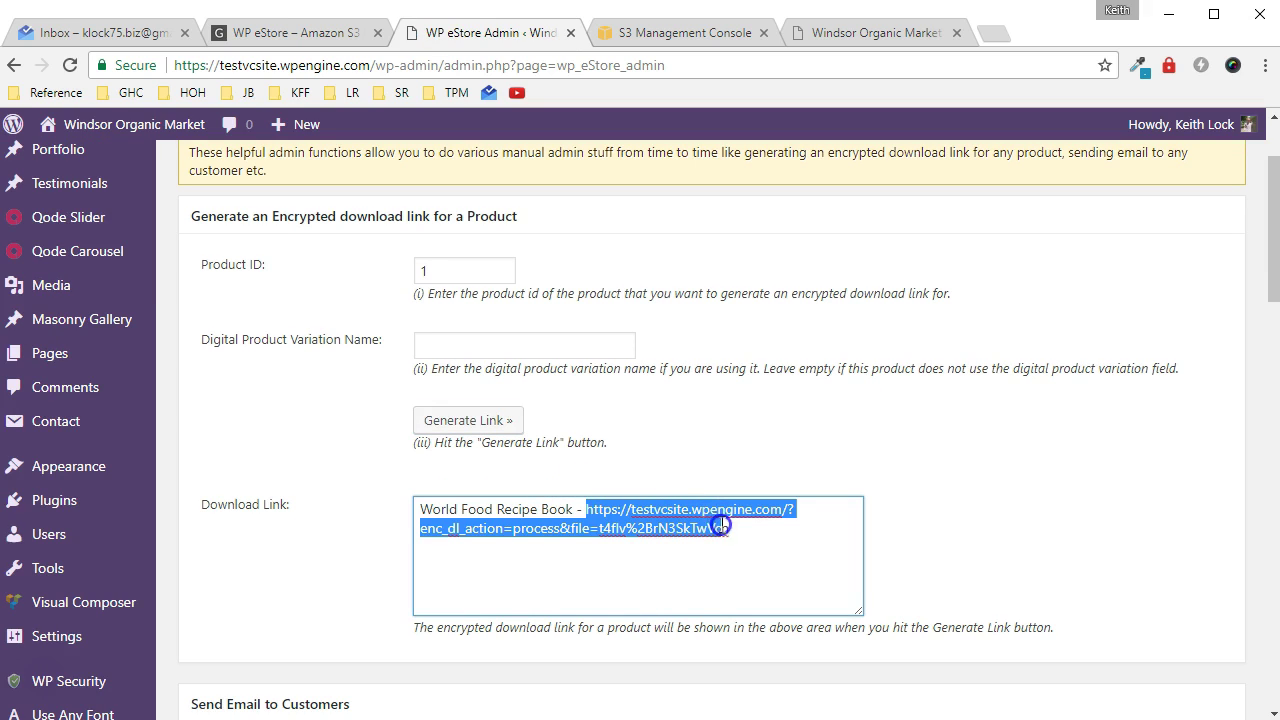
right_click(726, 529)
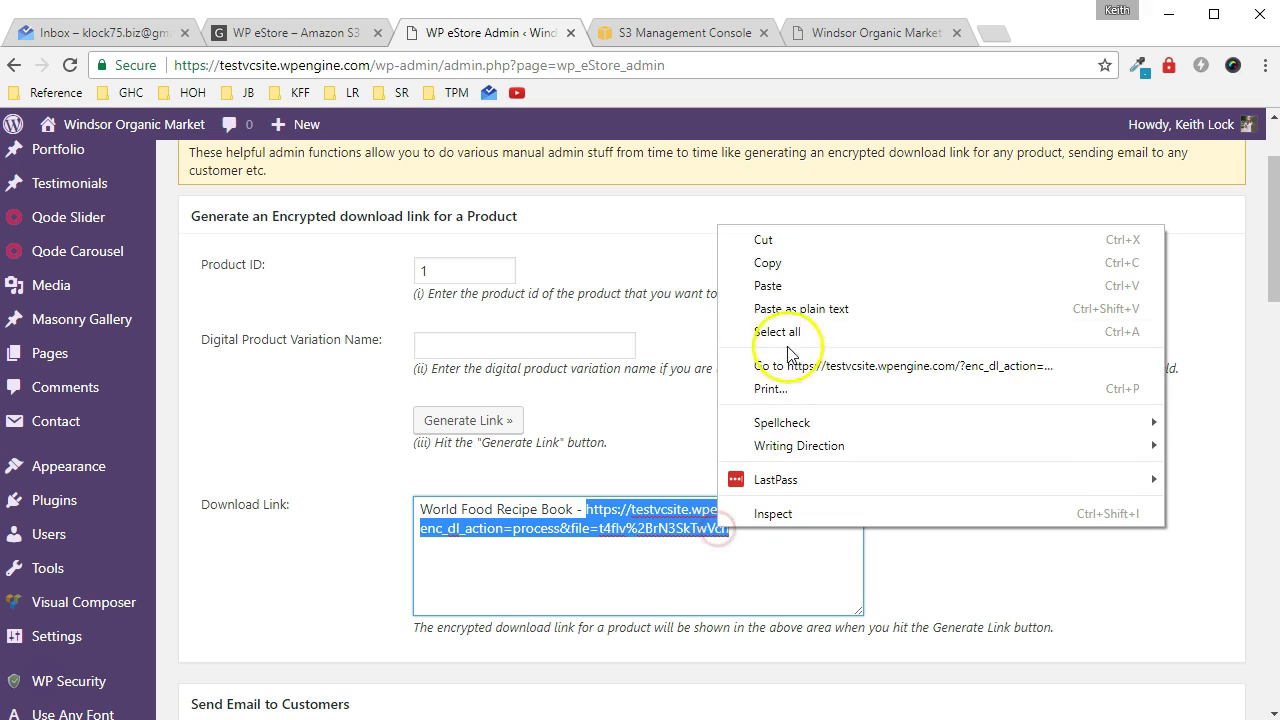
left_click(784, 264)
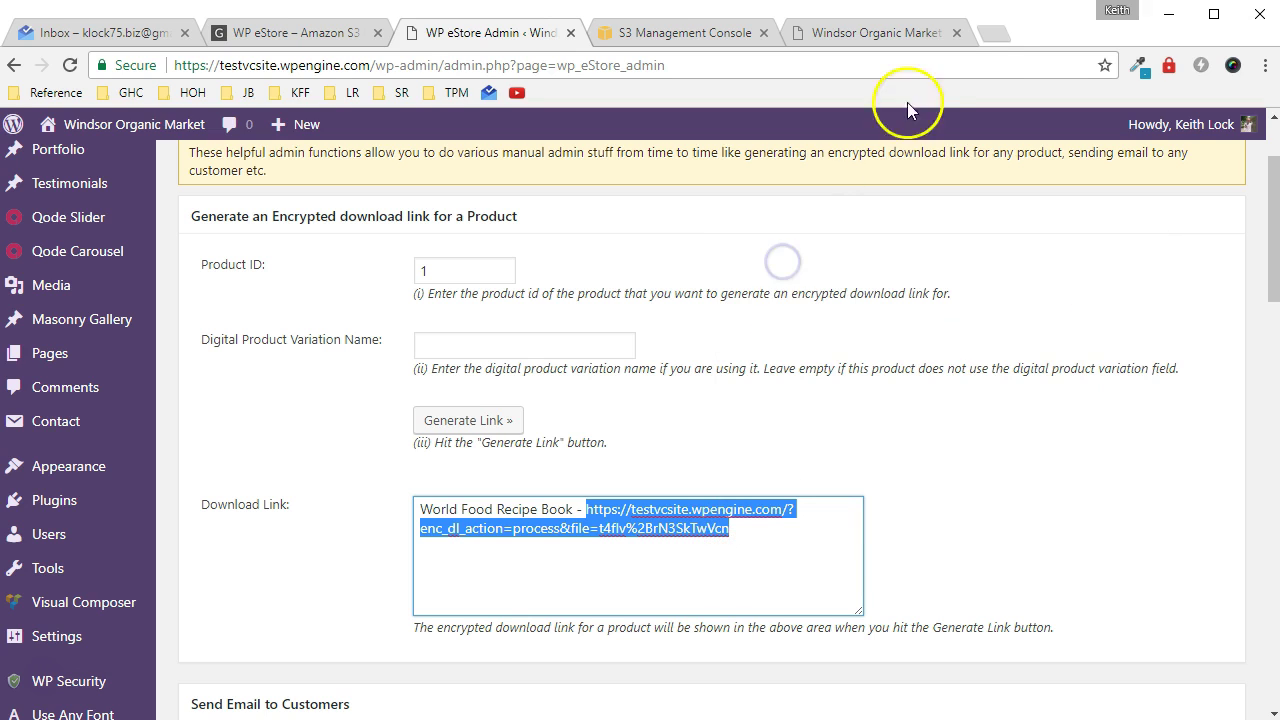
left_click(992, 33)
Step: Paste and go the encrypted link in a new tab, then scroll through the recipe book PDF
right_click(597, 64)
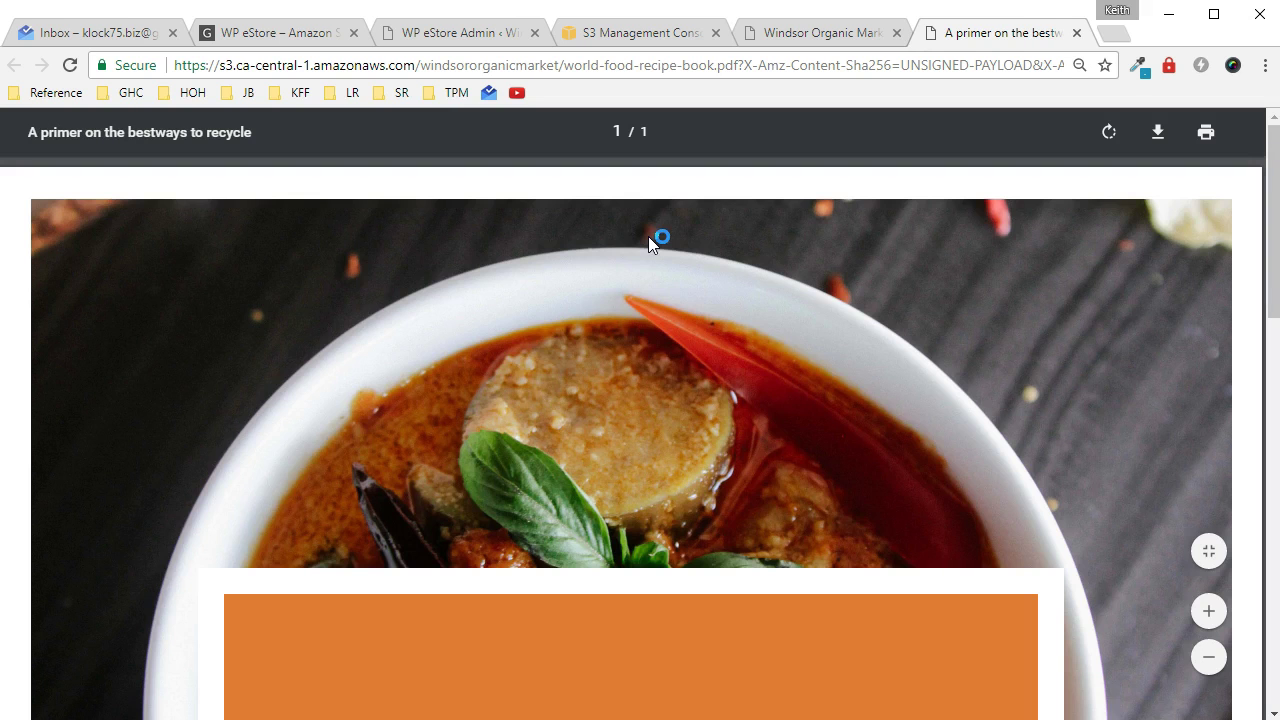
scroll(630, 292, "down", 3)
scroll(630, 290, "down", 7)
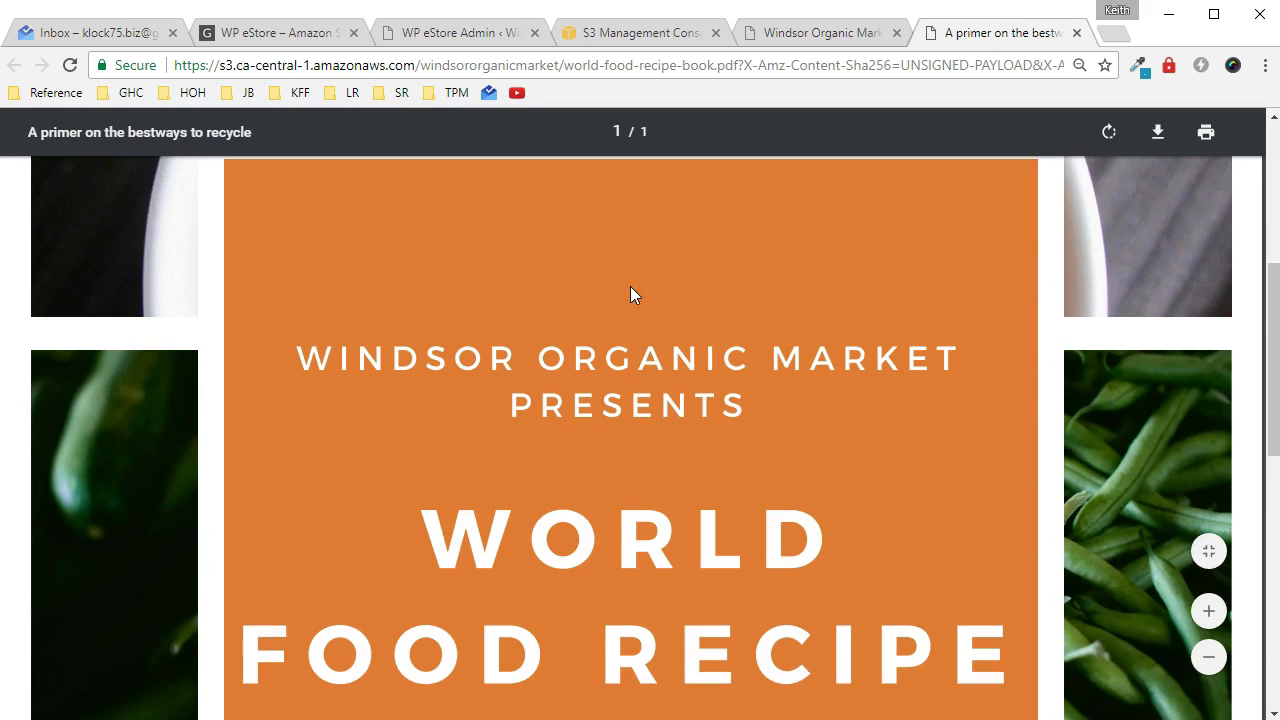